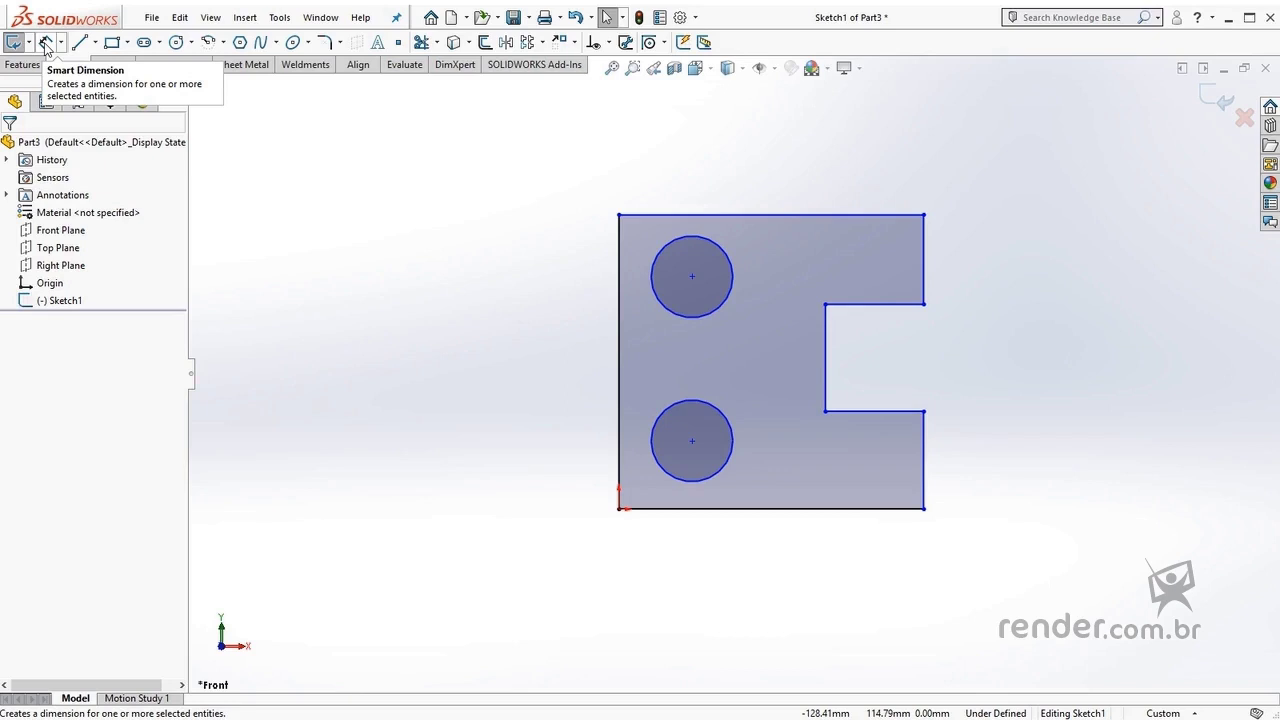
Dimension the plate's bottom edge to 100 mm with Smart Dimension, placing it below
{"action": "left_click", "coordinate": [45, 44]}
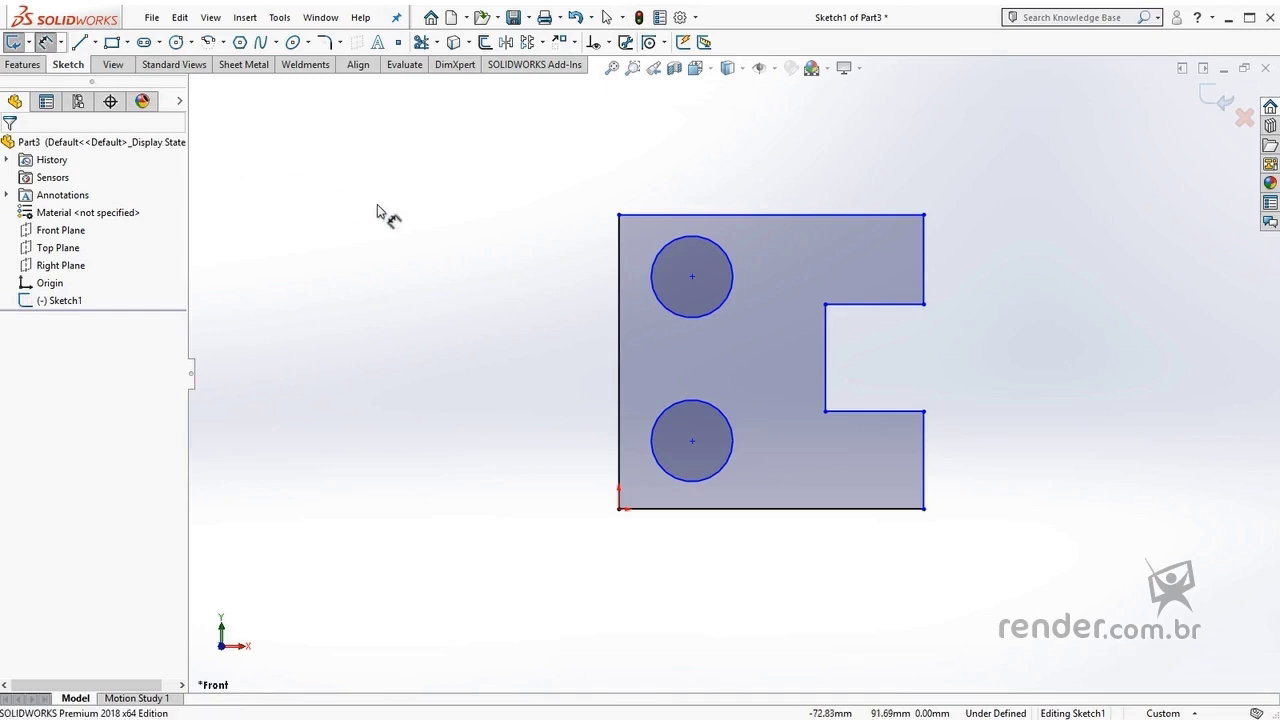
{"action": "left_click", "coordinate": [784, 510]}
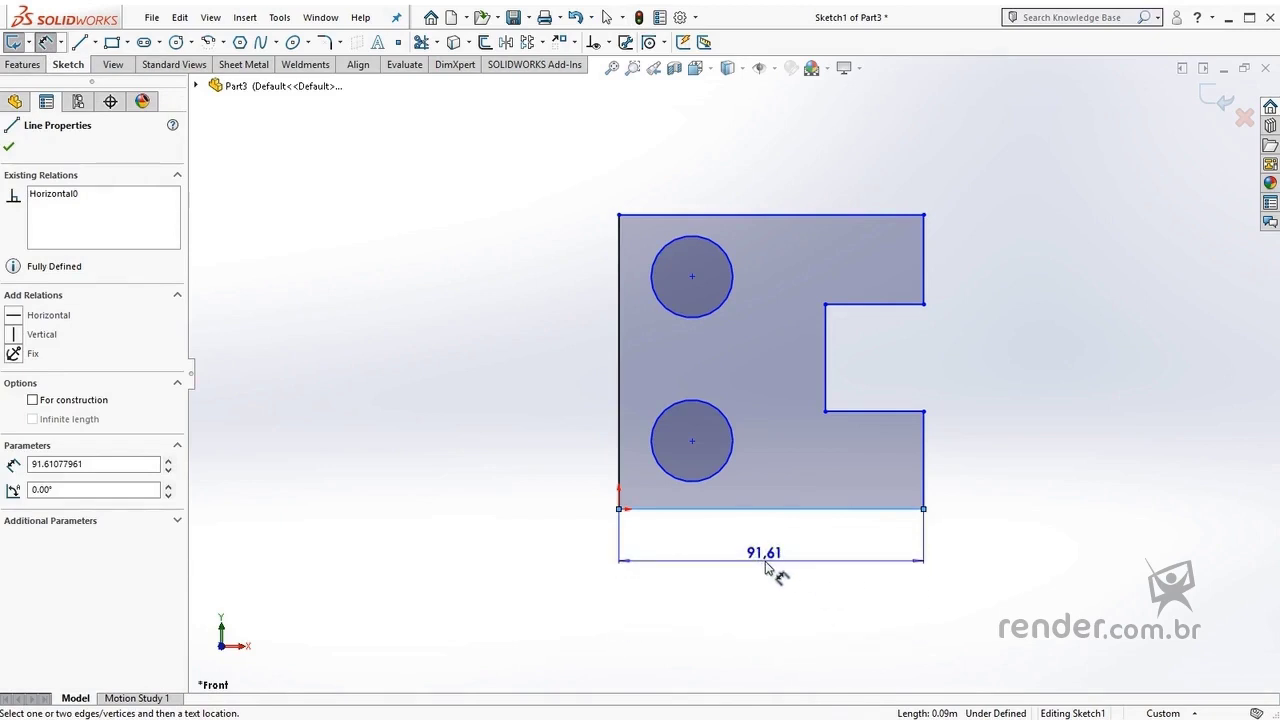
{"action": "left_click", "coordinate": [766, 566]}
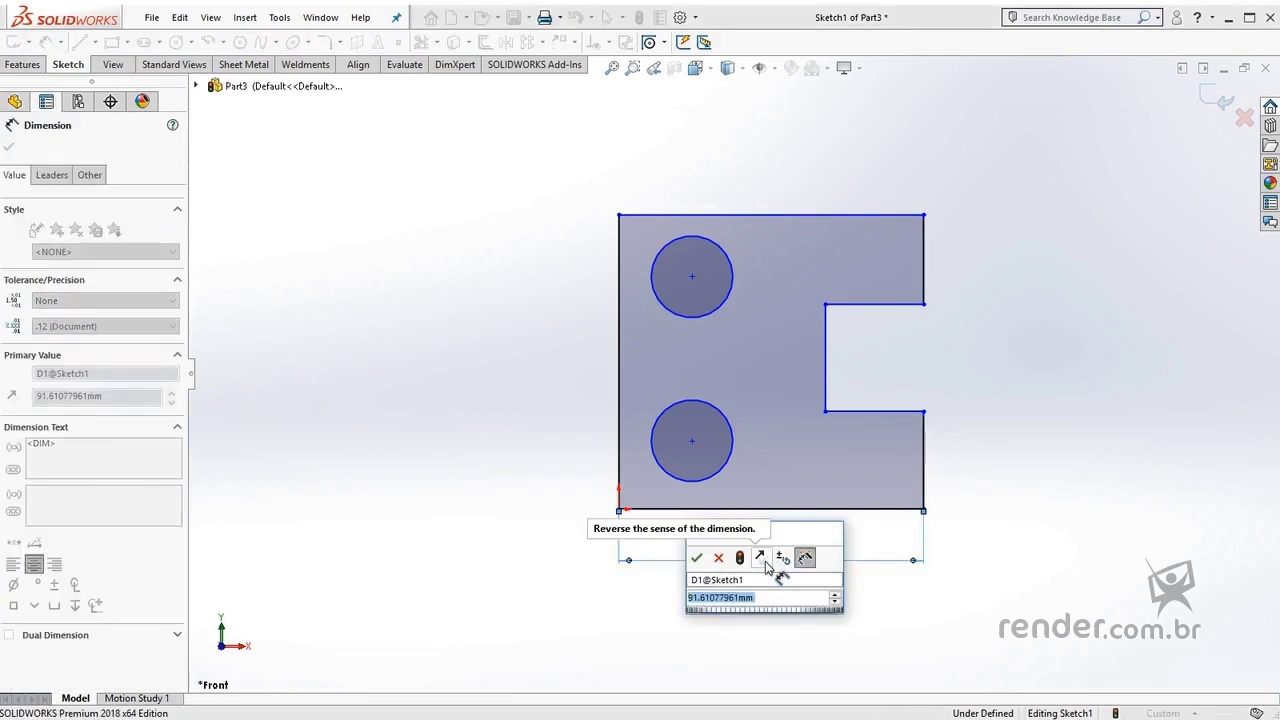
{"action": "type", "text": "100"}
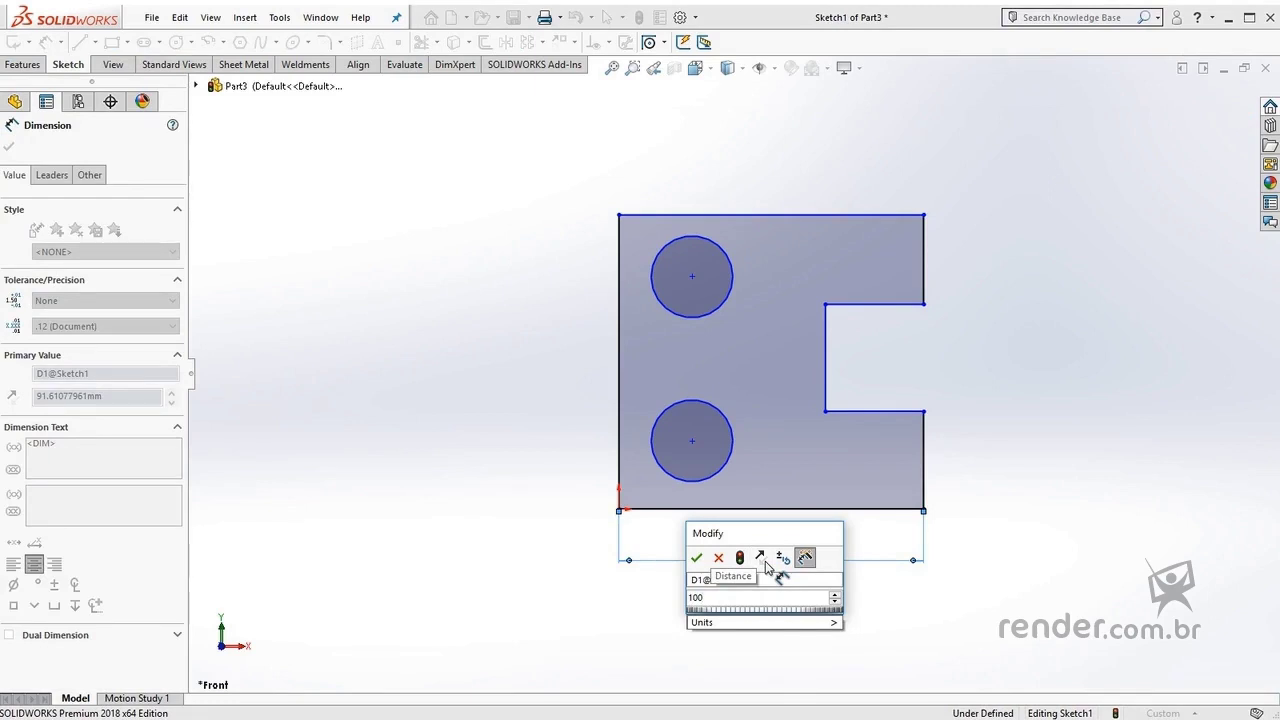
{"action": "left_click", "coordinate": [697, 557]}
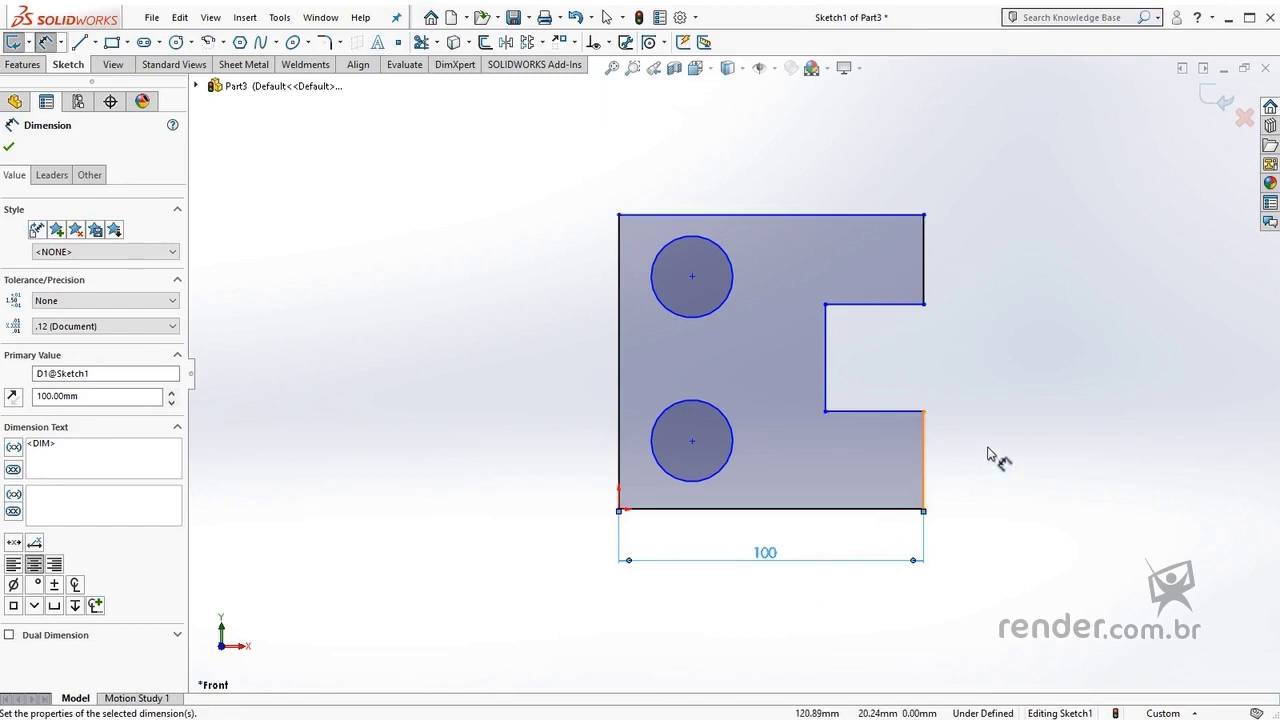
Set the upper circle's diameter to 15 mm and display it as radius R7.50
{"action": "left_click", "coordinate": [727, 258]}
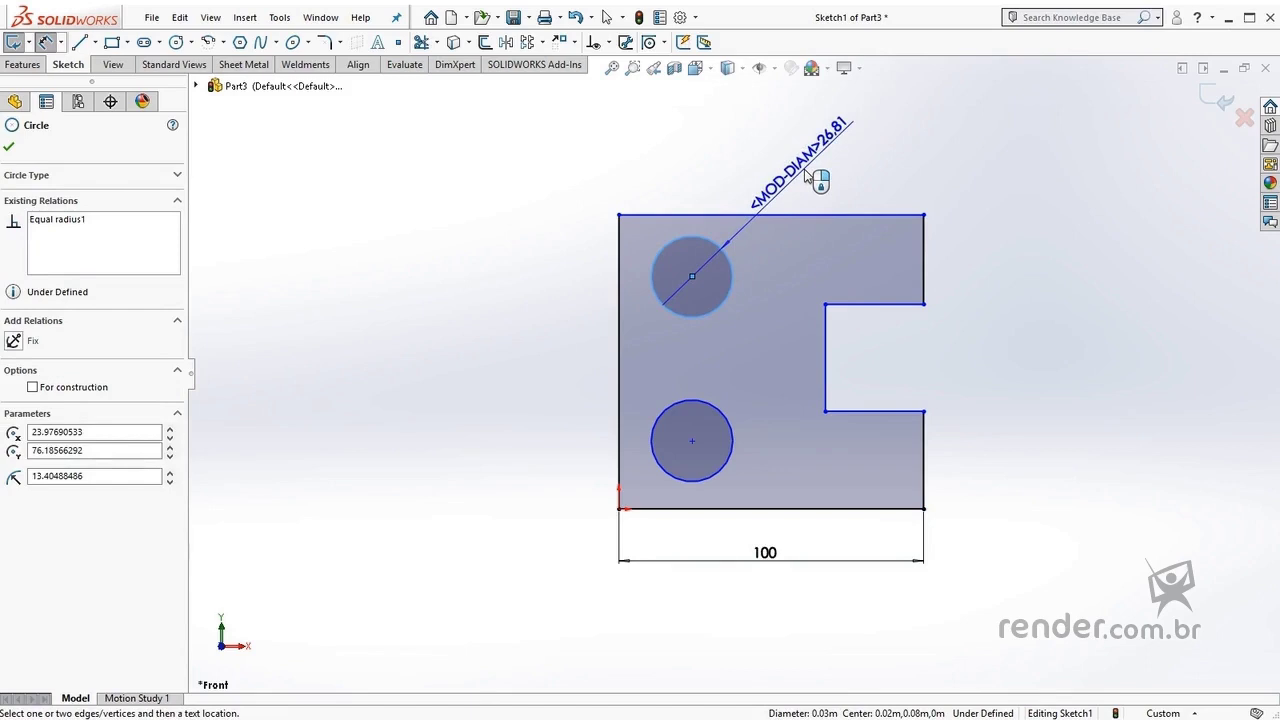
{"action": "left_click", "coordinate": [806, 176]}
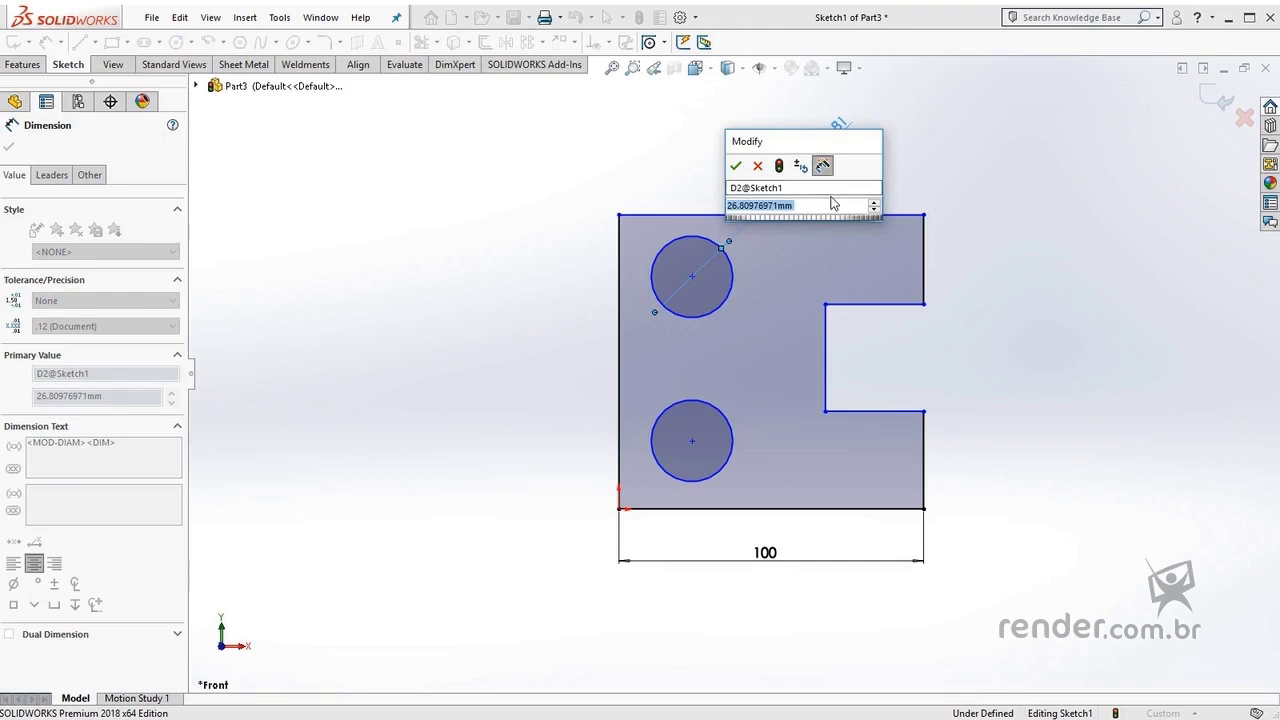
{"action": "type", "text": "15"}
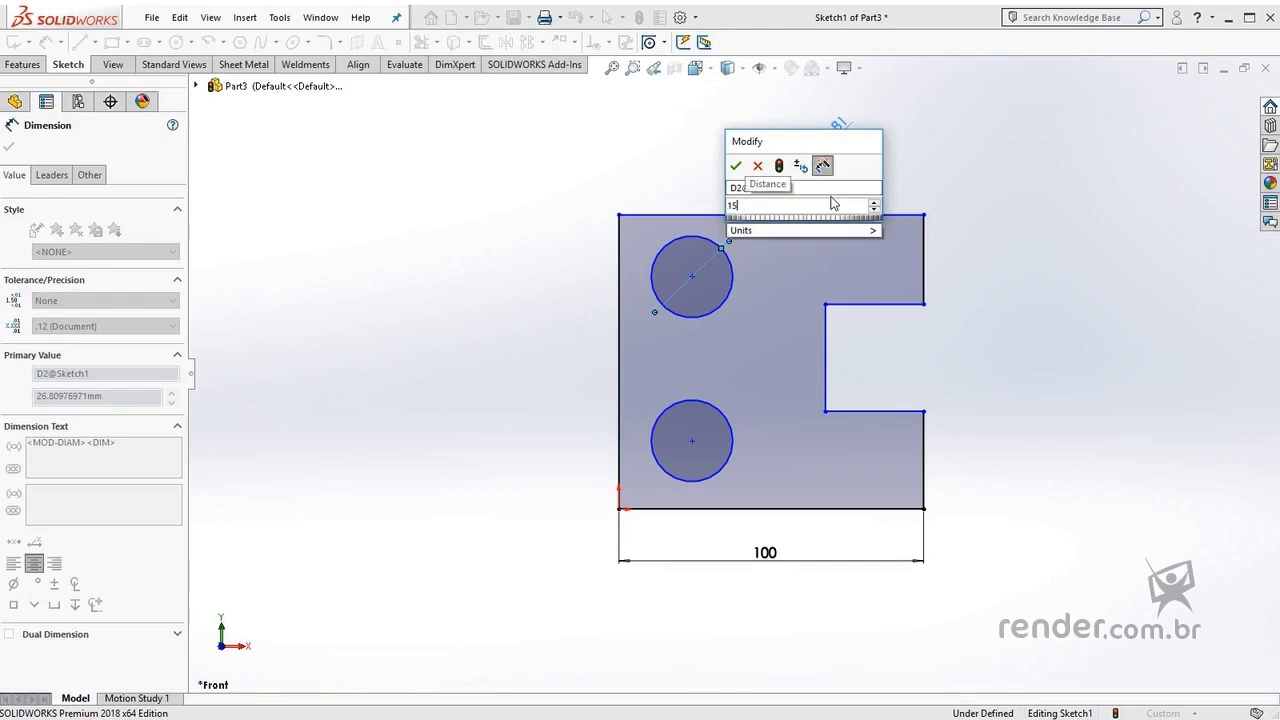
{"action": "key", "text": "Return"}
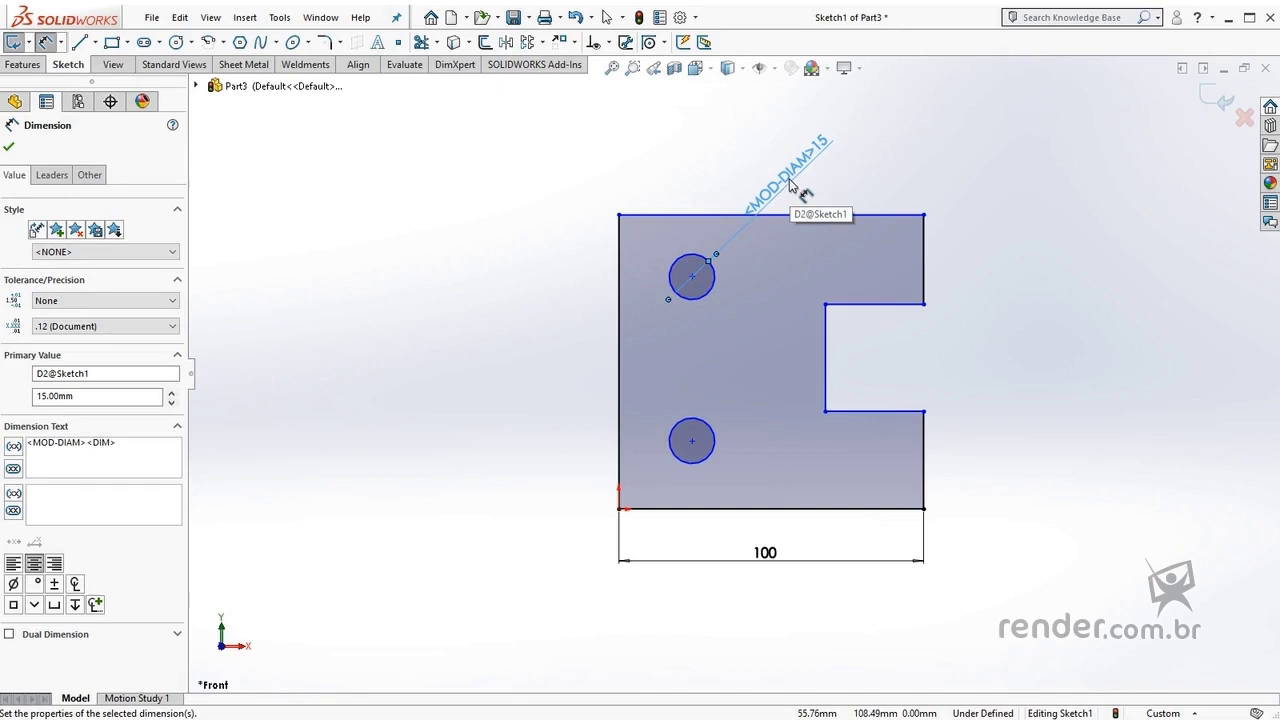
{"action": "right_click", "coordinate": [790, 183]}
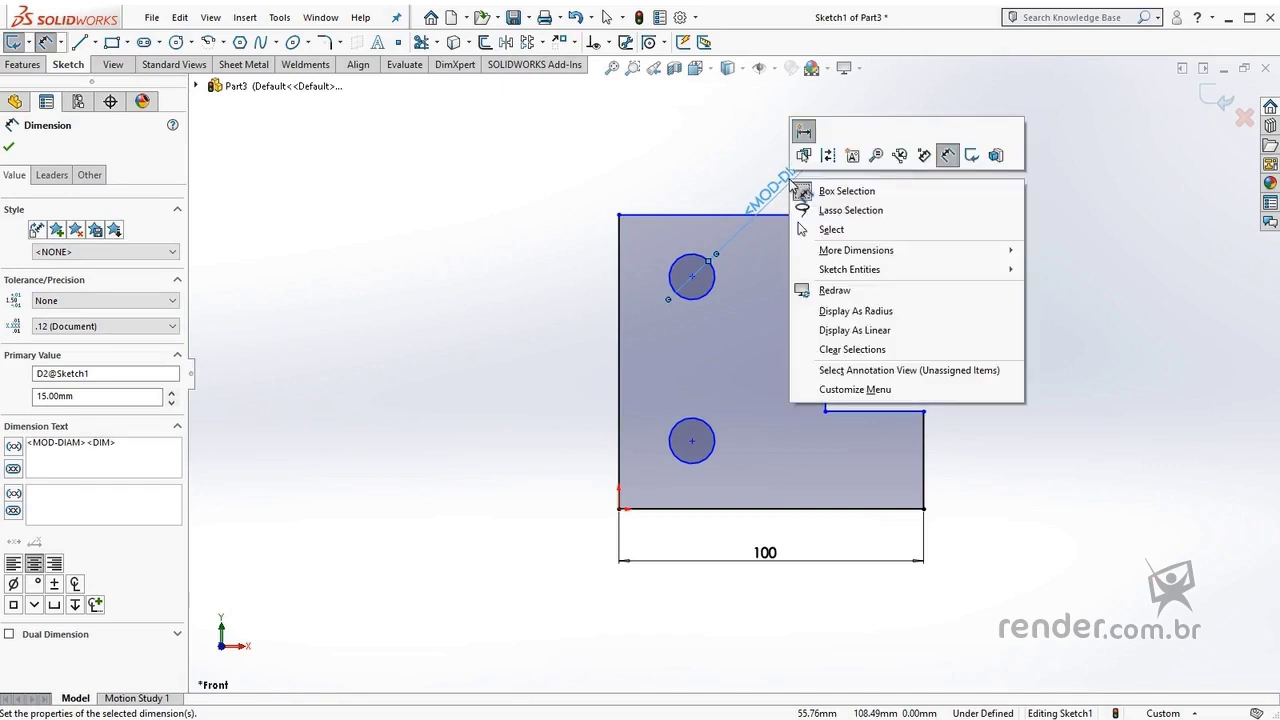
{"action": "left_click", "coordinate": [873, 316]}
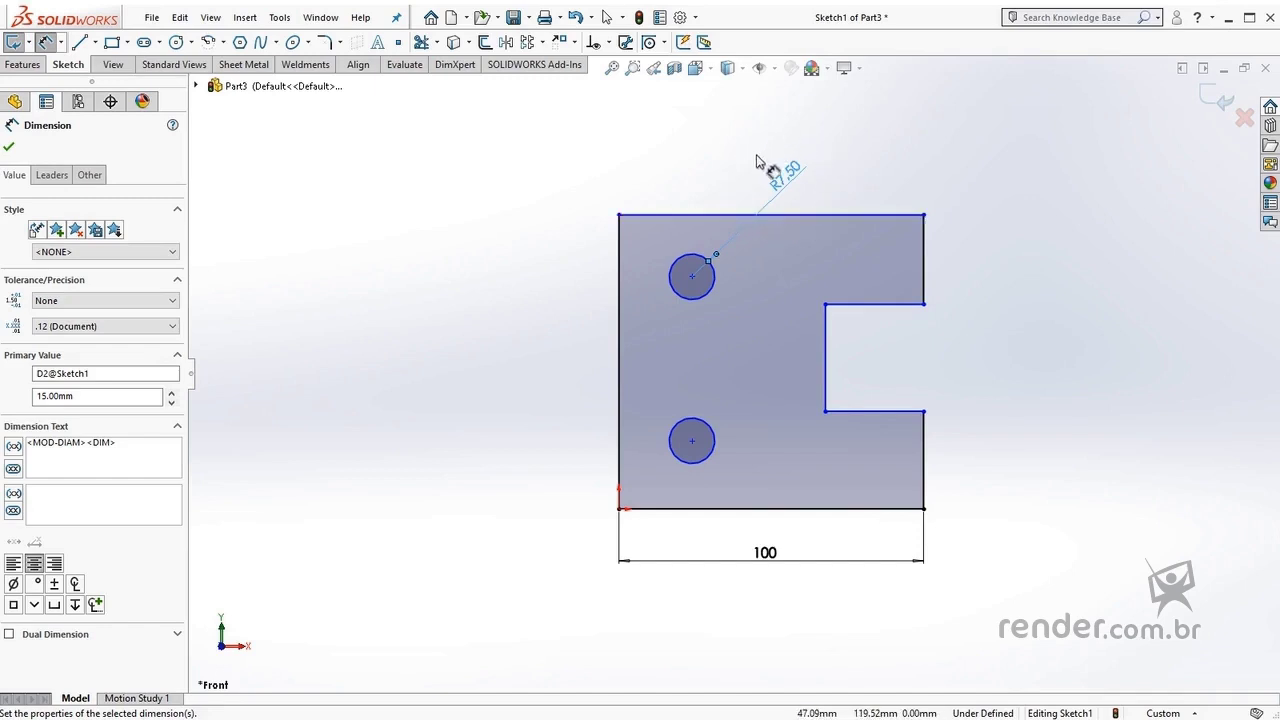
Position the upper circle 20 mm from the left edge and the lower circle 30 mm above the bottom
{"action": "left_click", "coordinate": [672, 272]}
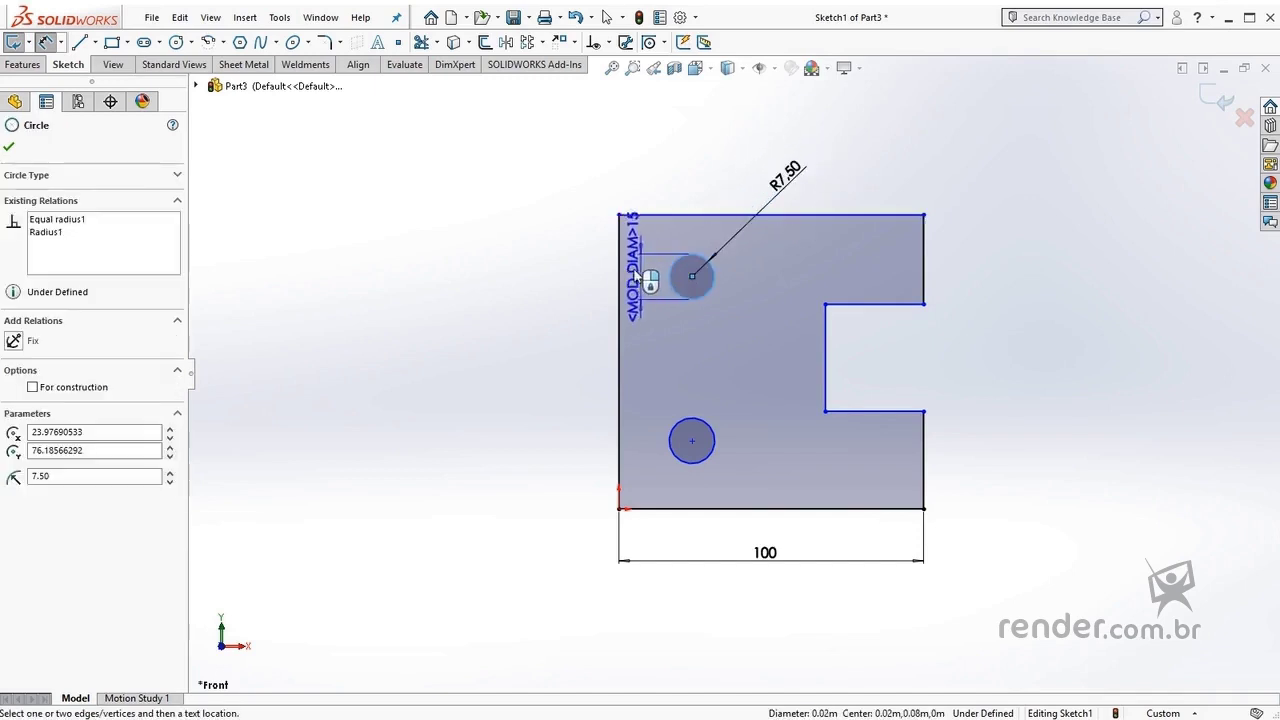
{"action": "left_click", "coordinate": [619, 280]}
{"action": "left_click", "coordinate": [572, 298]}
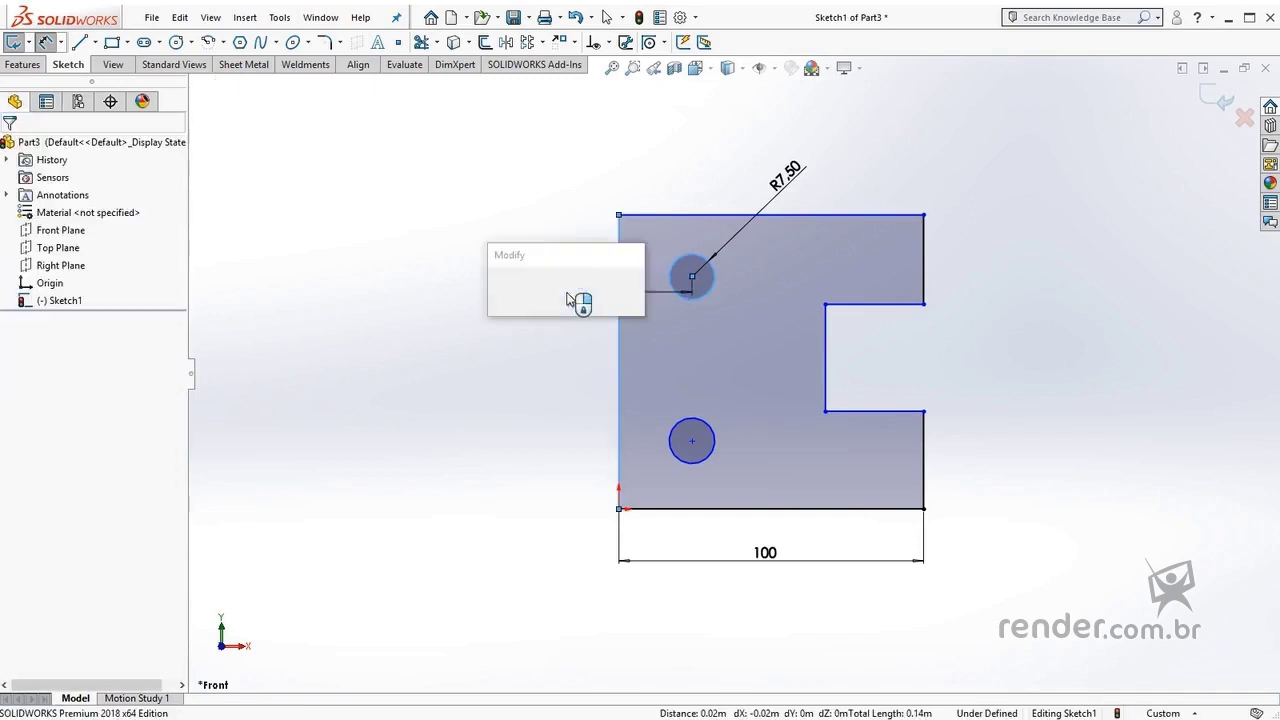
{"action": "type", "text": "20"}
{"action": "key", "text": "Return"}
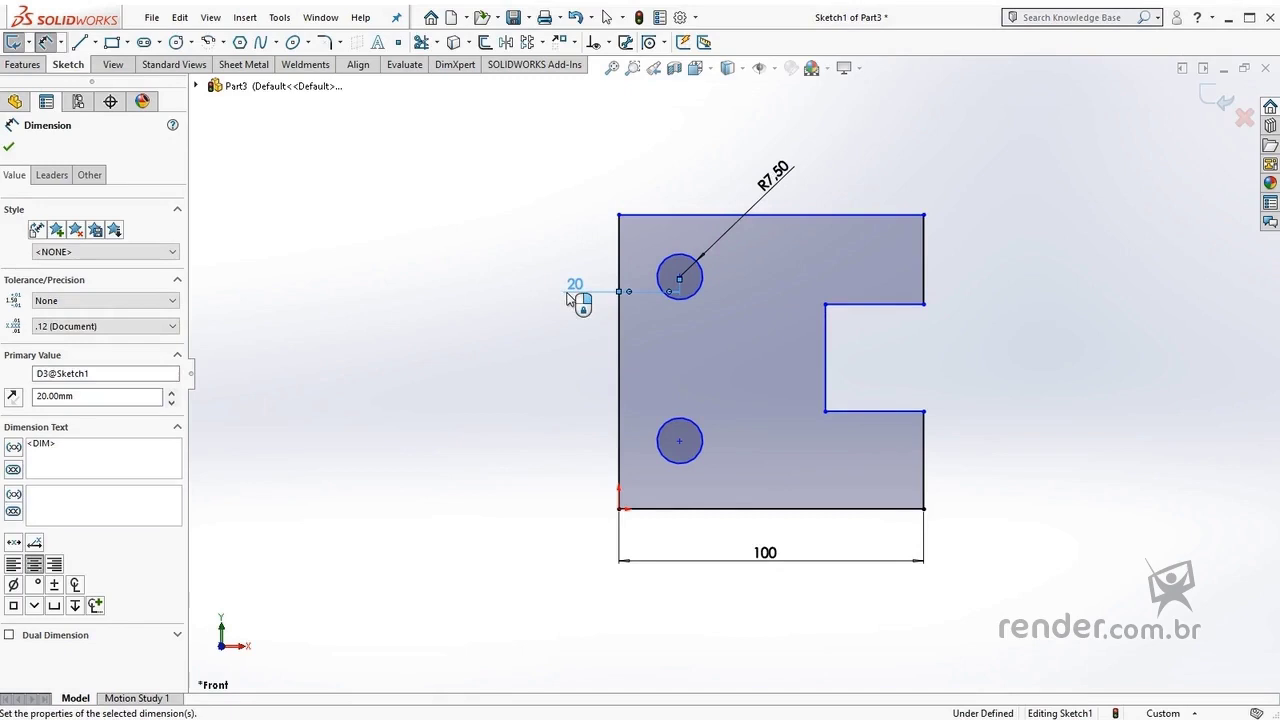
{"action": "left_click", "coordinate": [679, 441]}
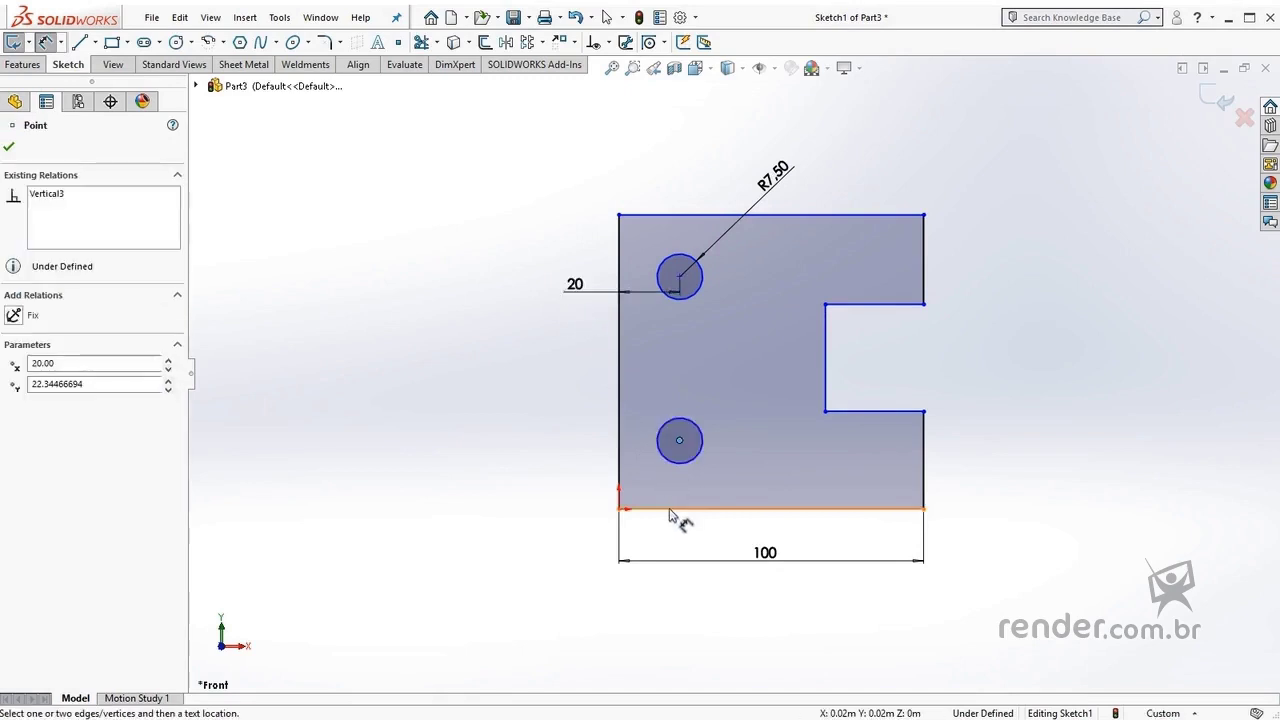
{"action": "left_click", "coordinate": [672, 509]}
{"action": "left_click", "coordinate": [581, 477]}
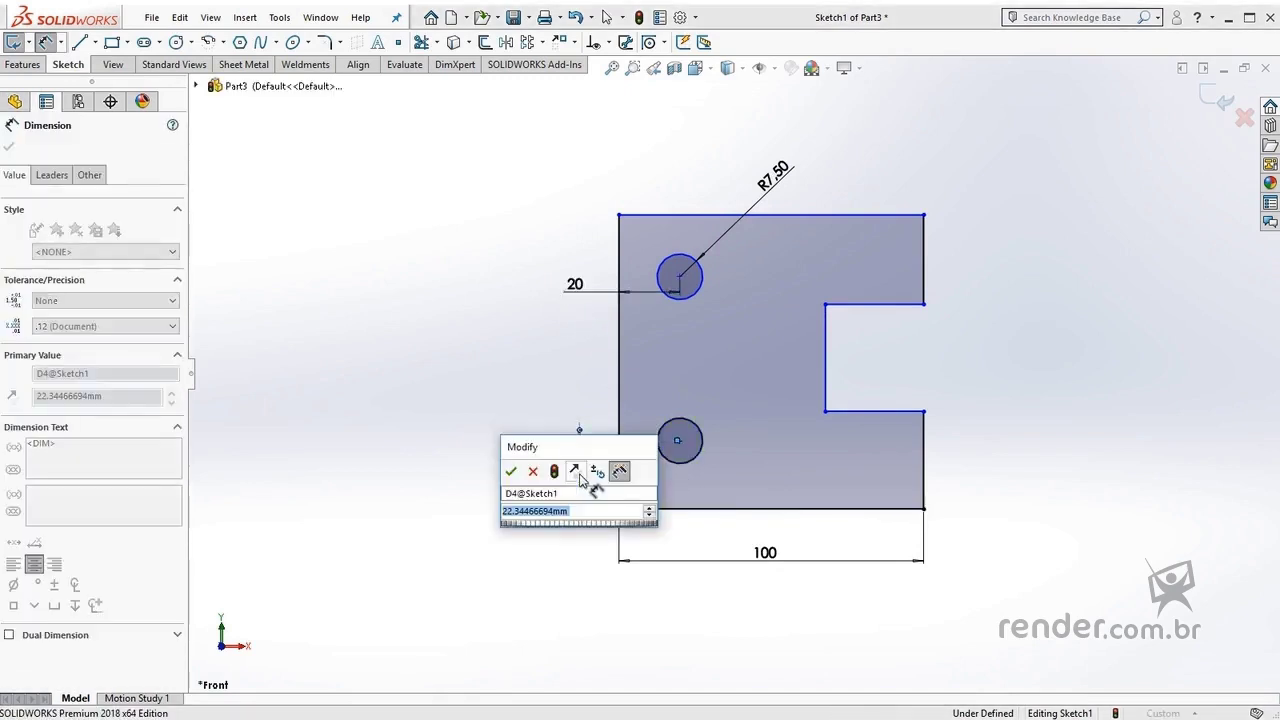
{"action": "key", "text": "Return"}
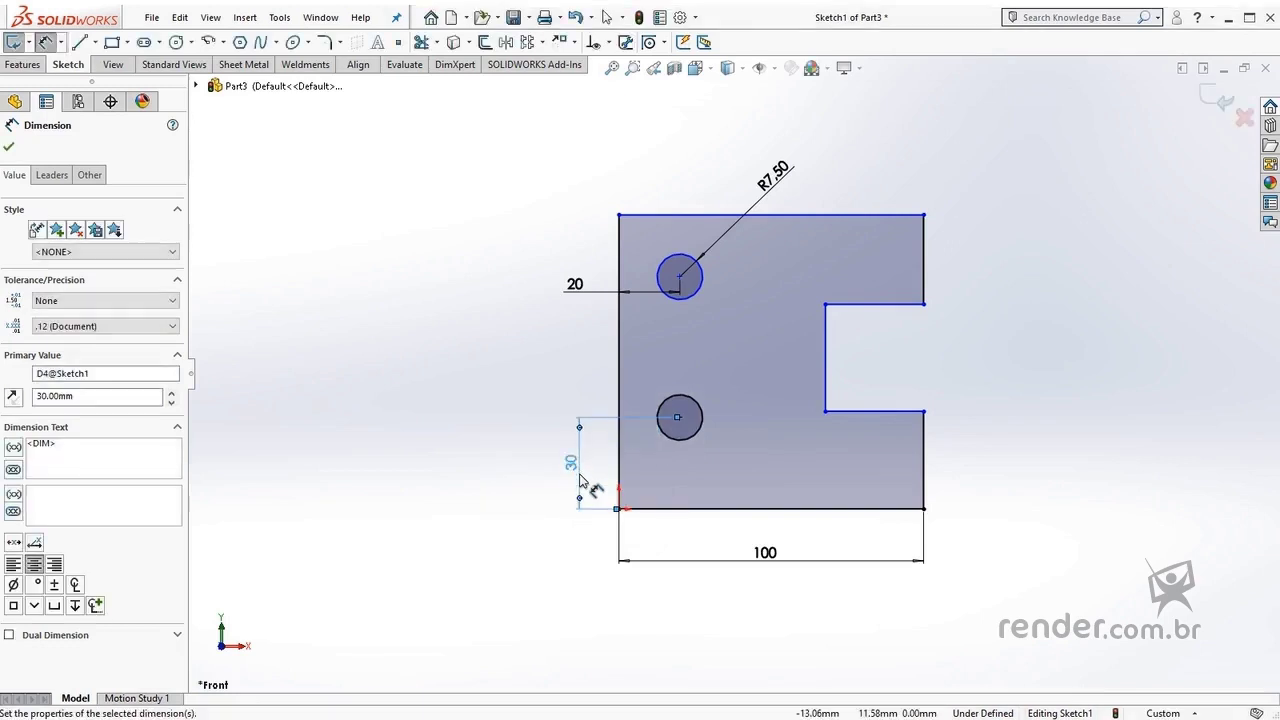
Set the plate's left edge to 100 mm and the circle centres 50 mm apart
{"action": "left_click", "coordinate": [618, 362]}
{"action": "left_click", "coordinate": [527, 370]}
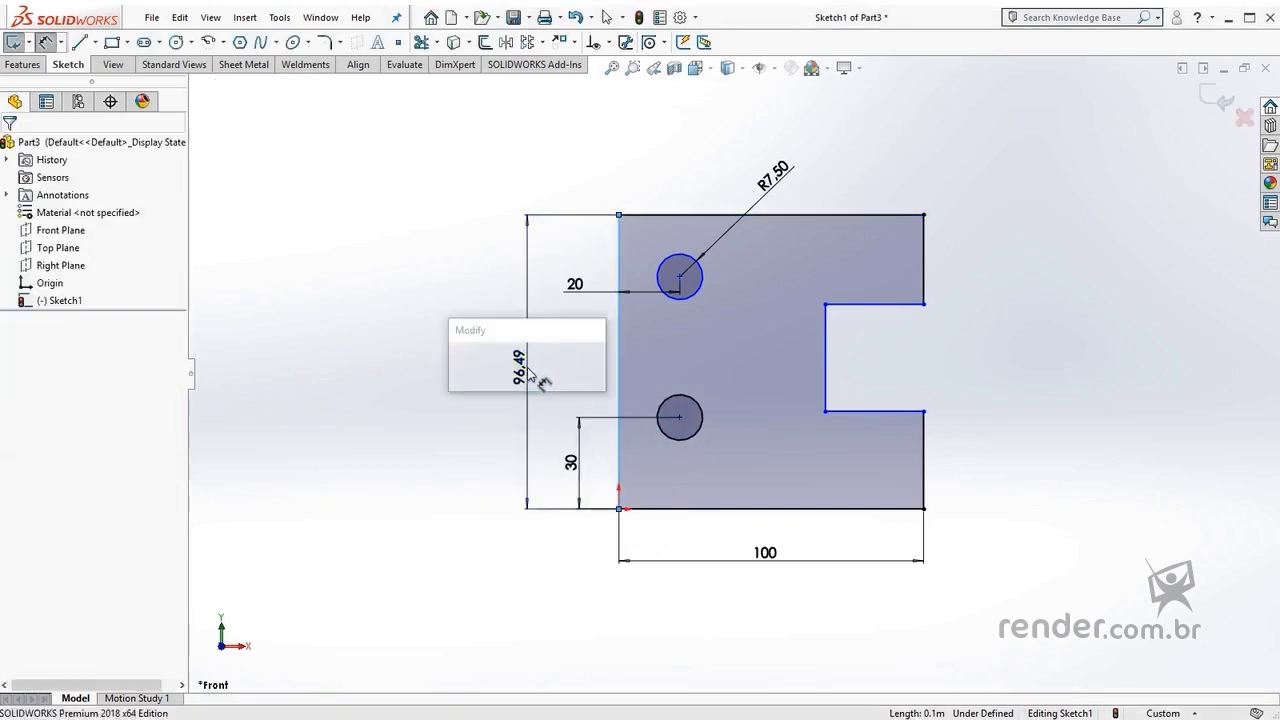
{"action": "type", "text": "100"}
{"action": "key", "text": "Return"}
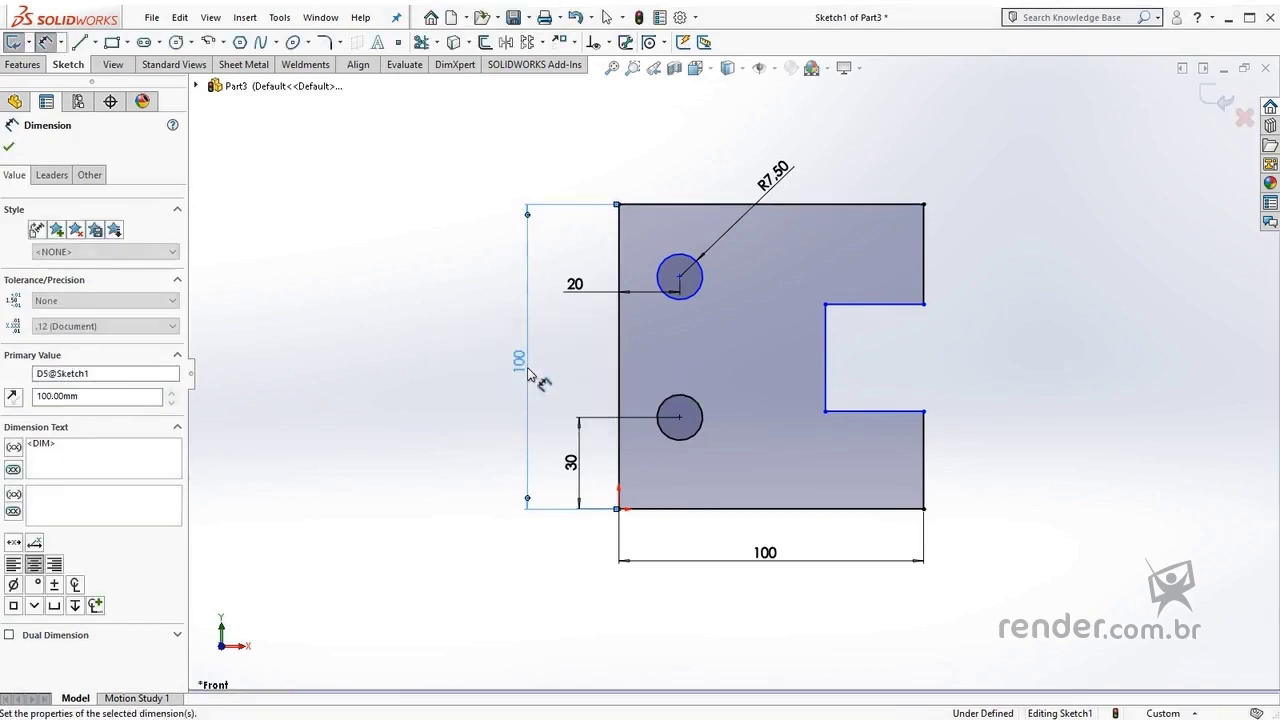
{"action": "left_click", "coordinate": [680, 418]}
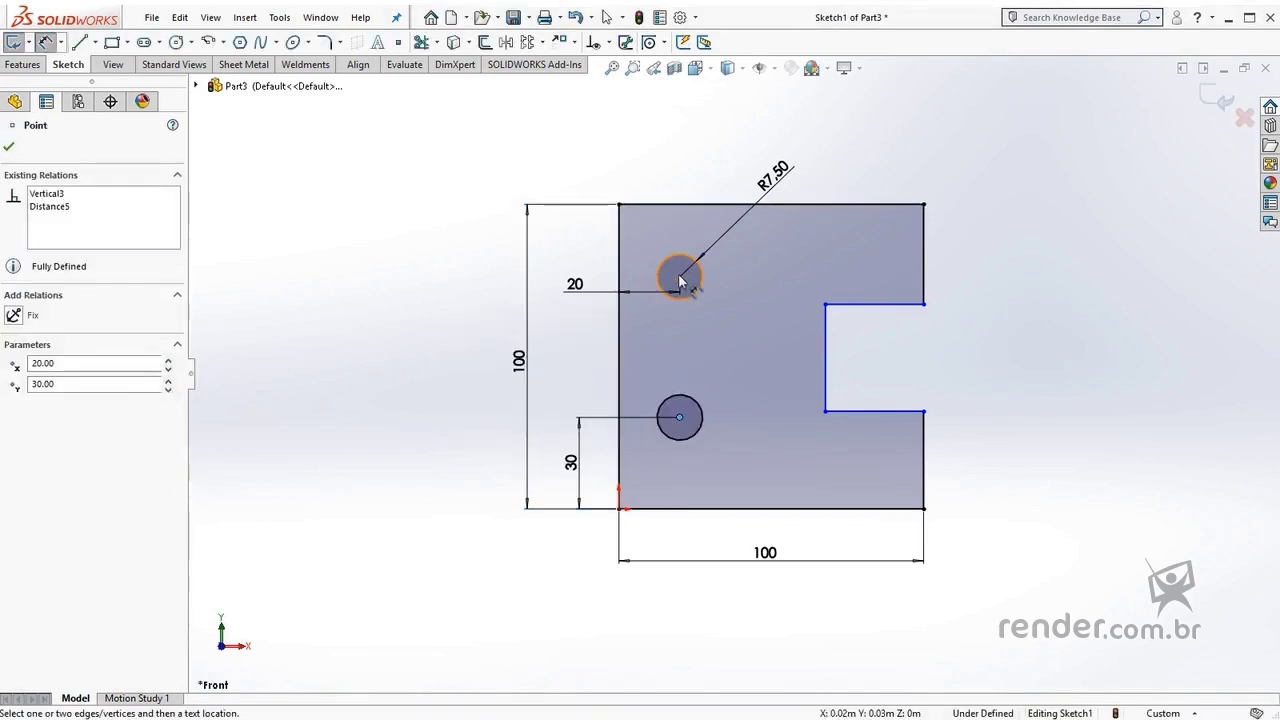
{"action": "left_click", "coordinate": [680, 277]}
{"action": "left_click", "coordinate": [596, 336]}
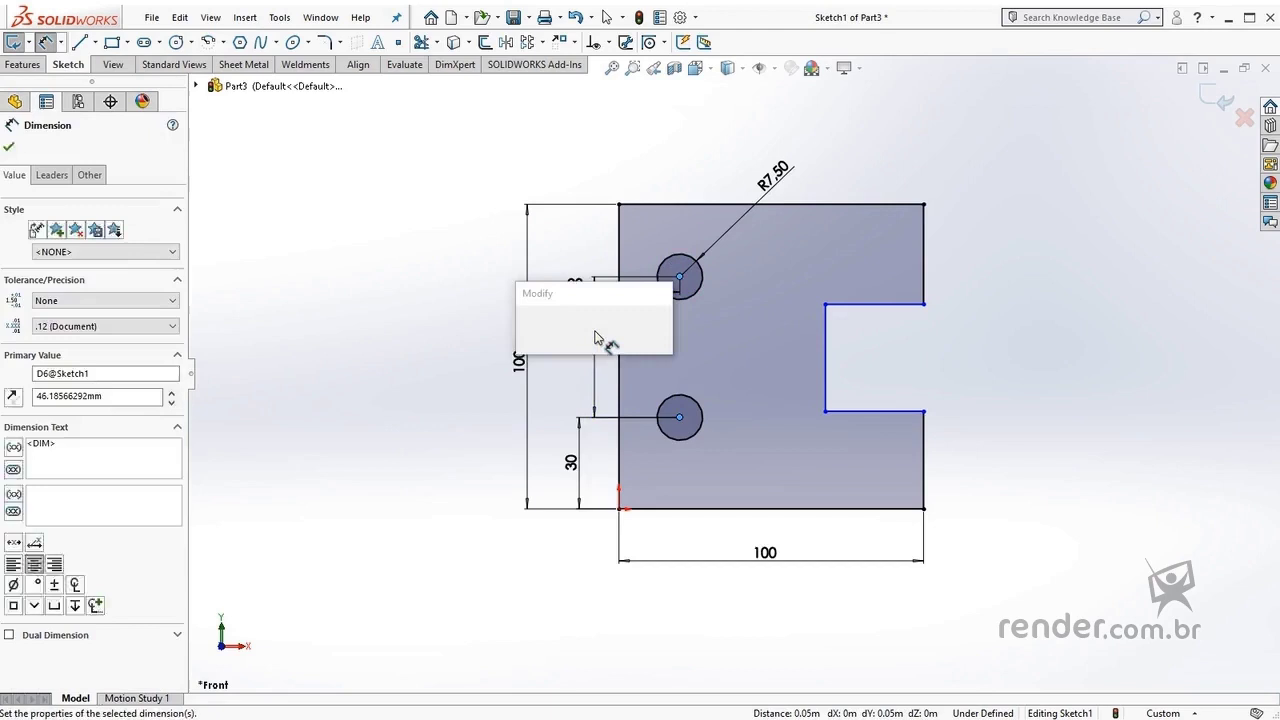
{"action": "type", "text": "50"}
{"action": "key", "text": "Return"}
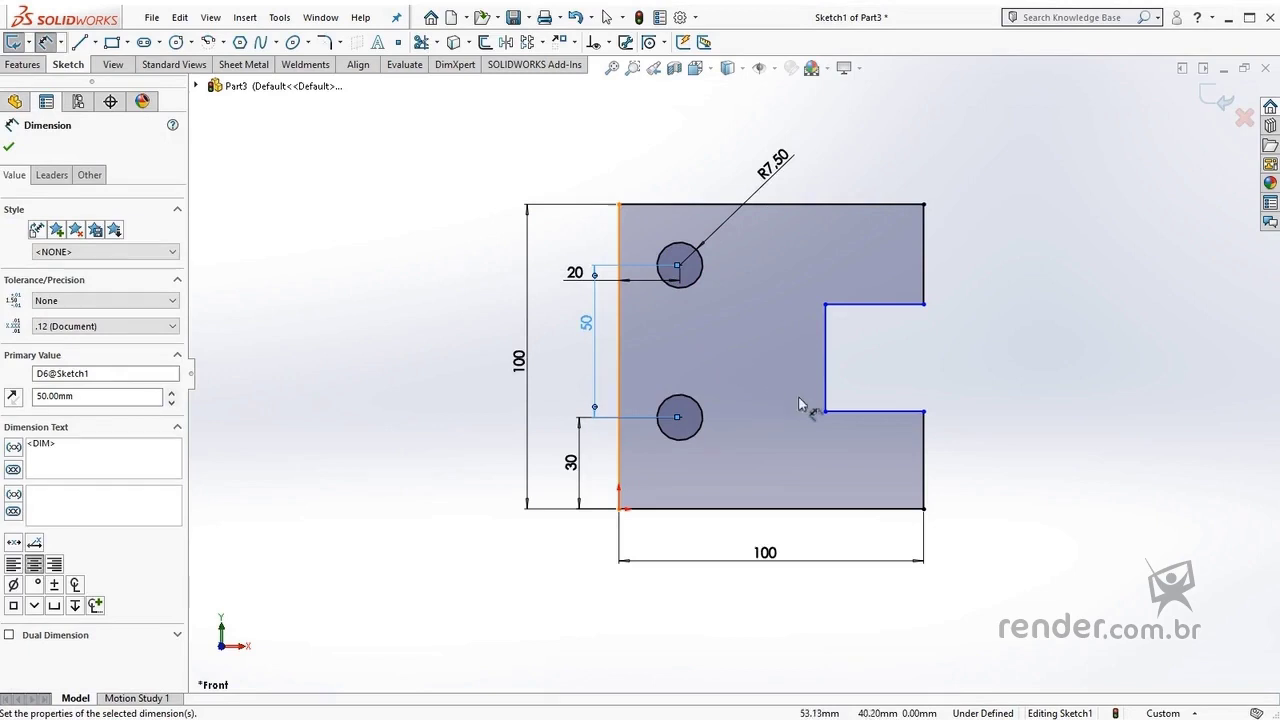
Dimension the notch depth to 30 mm and the lower and upper right edges to 25 mm each
{"action": "left_click", "coordinate": [870, 411]}
{"action": "left_click", "coordinate": [877, 393]}
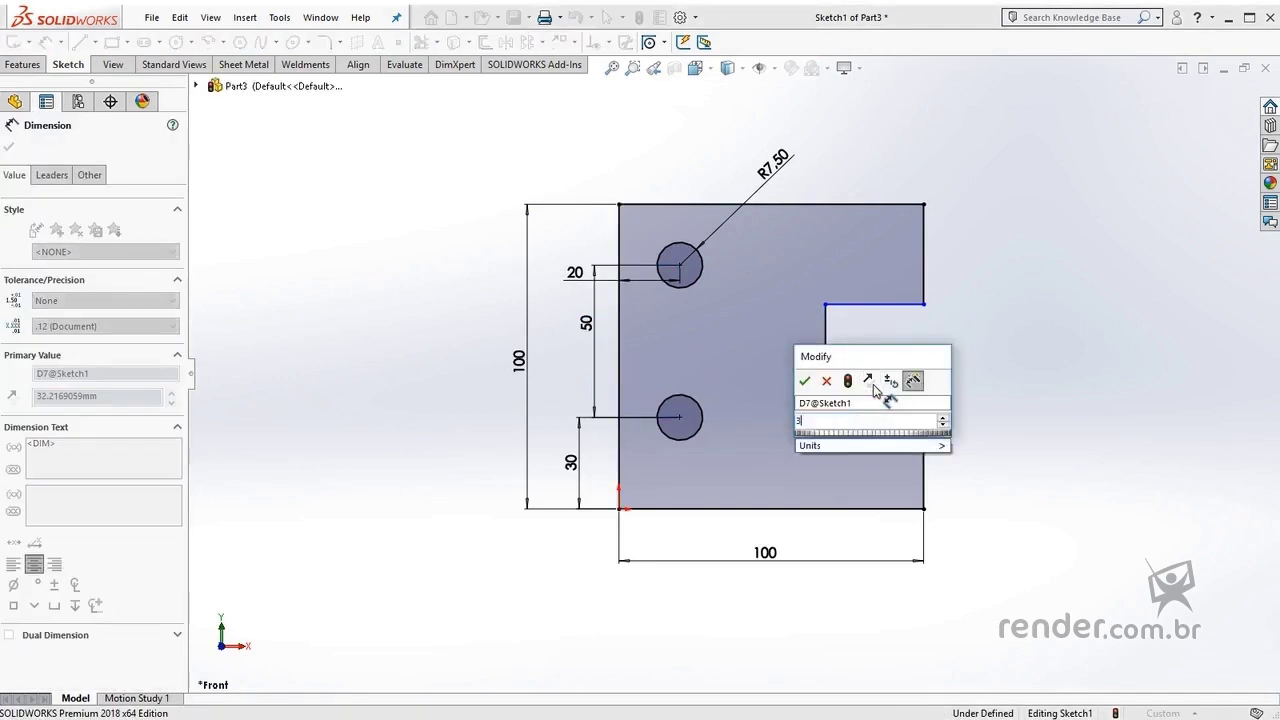
{"action": "type", "text": "30"}
{"action": "key", "text": "Return"}
{"action": "left_click", "coordinate": [924, 448]}
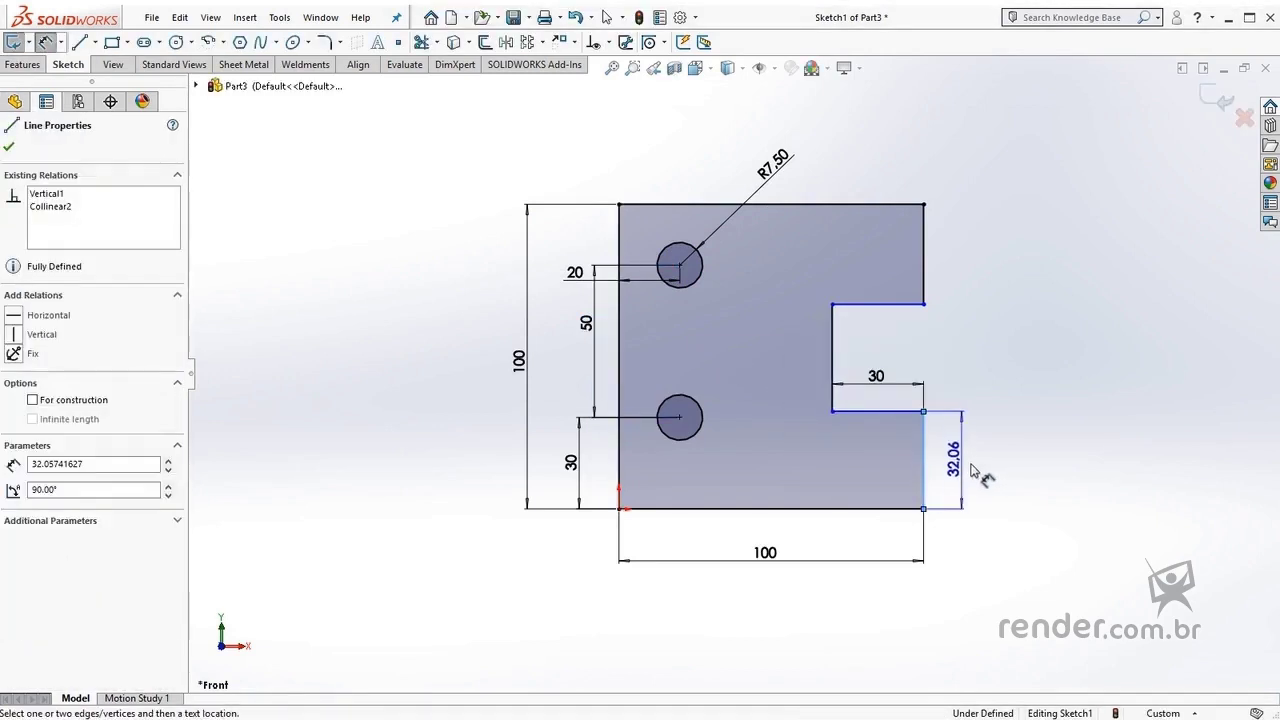
{"action": "left_click", "coordinate": [977, 464]}
{"action": "type", "text": "25"}
{"action": "key", "text": "Return"}
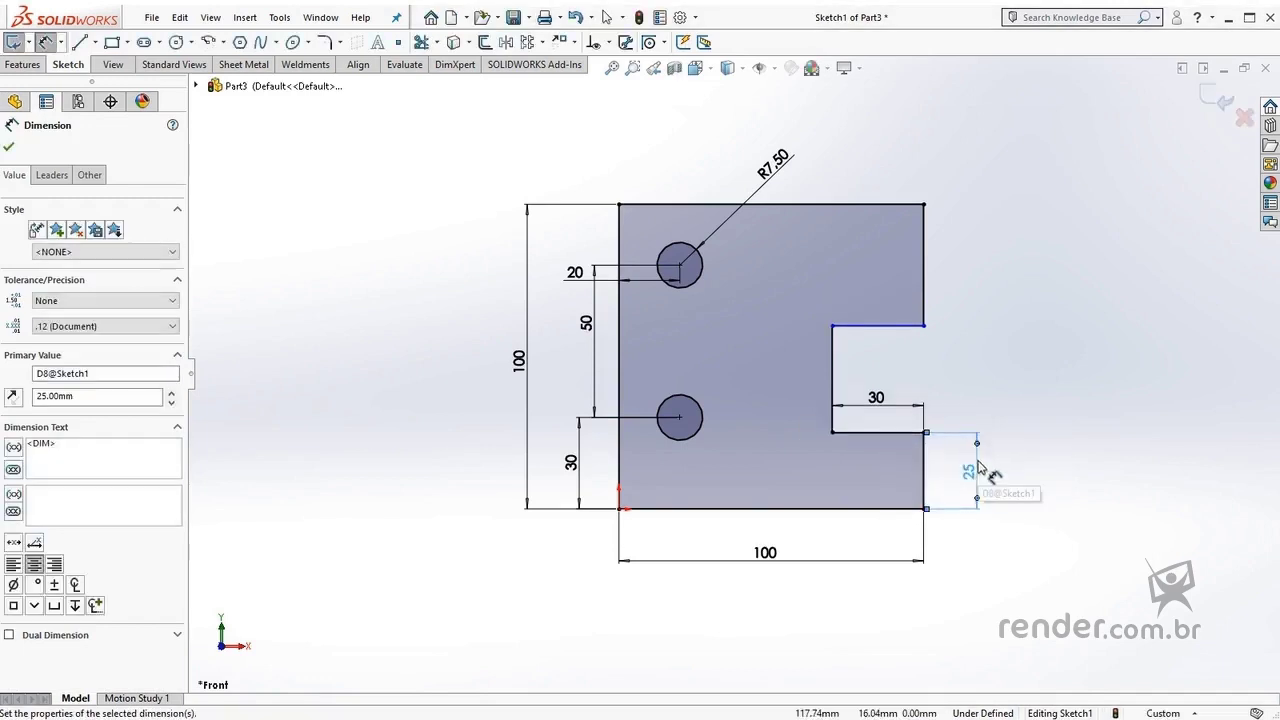
{"action": "left_click", "coordinate": [924, 294]}
{"action": "left_click", "coordinate": [976, 285]}
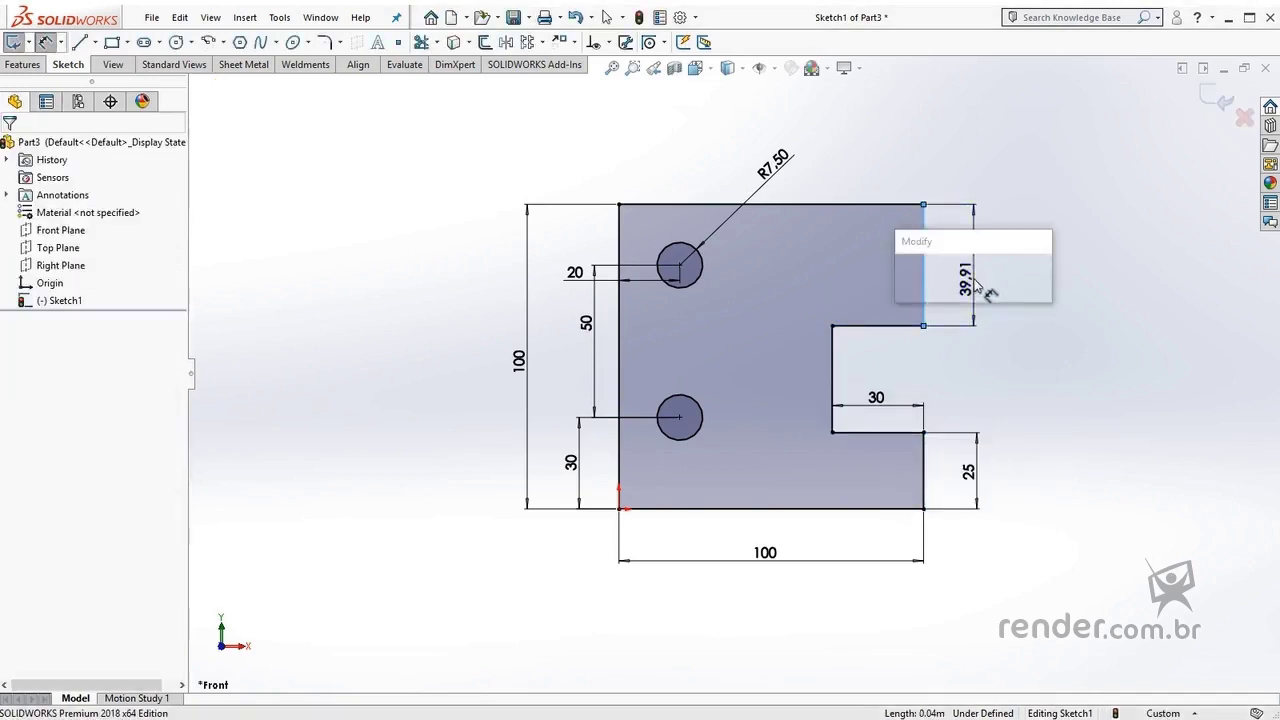
{"action": "type", "text": "25"}
{"action": "key", "text": "Return"}
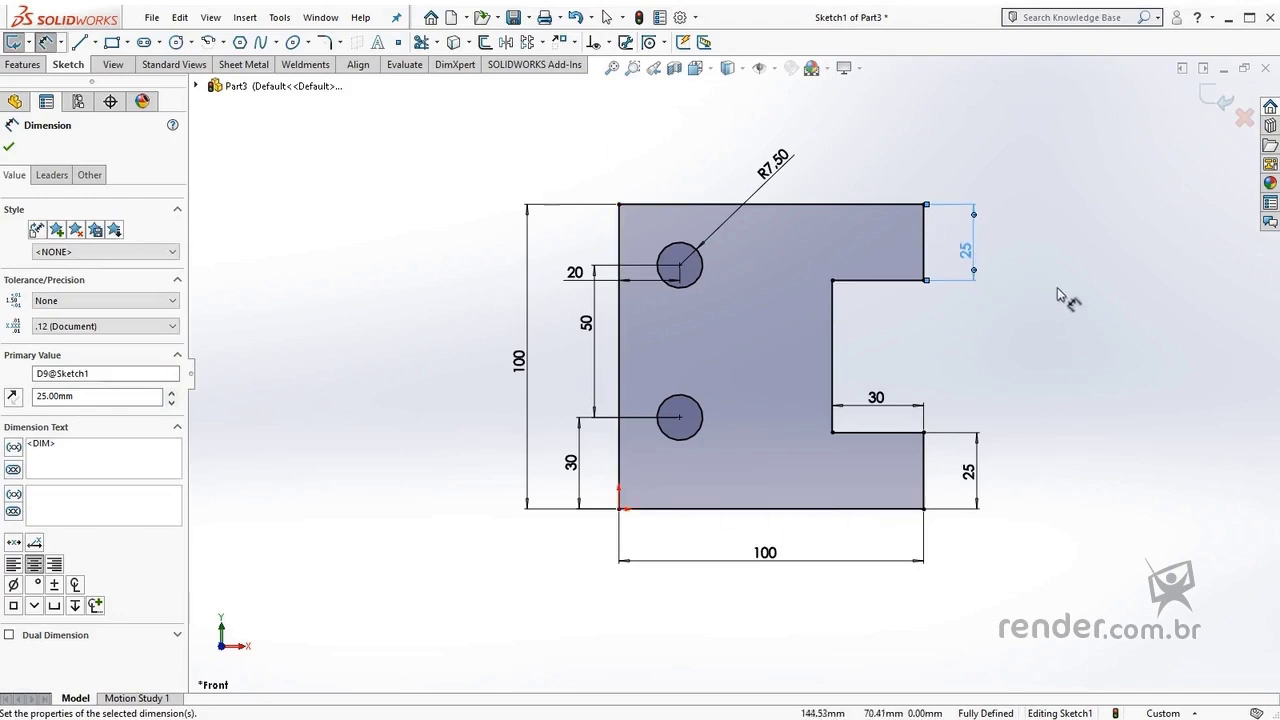
Move the 20 mm dimension up, clear of the upper circle
{"action": "key", "text": "Escape"}
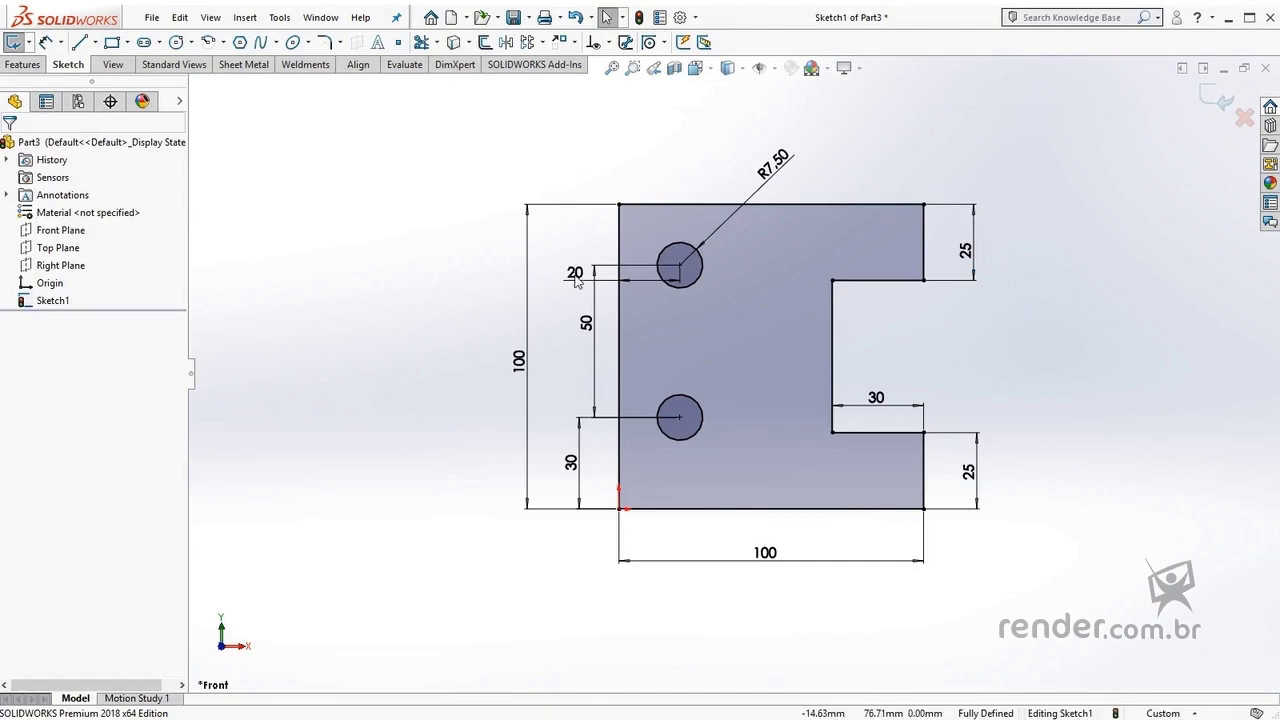
{"action": "left_click_drag", "start_coordinate": [575, 280], "coordinate": [577, 231]}
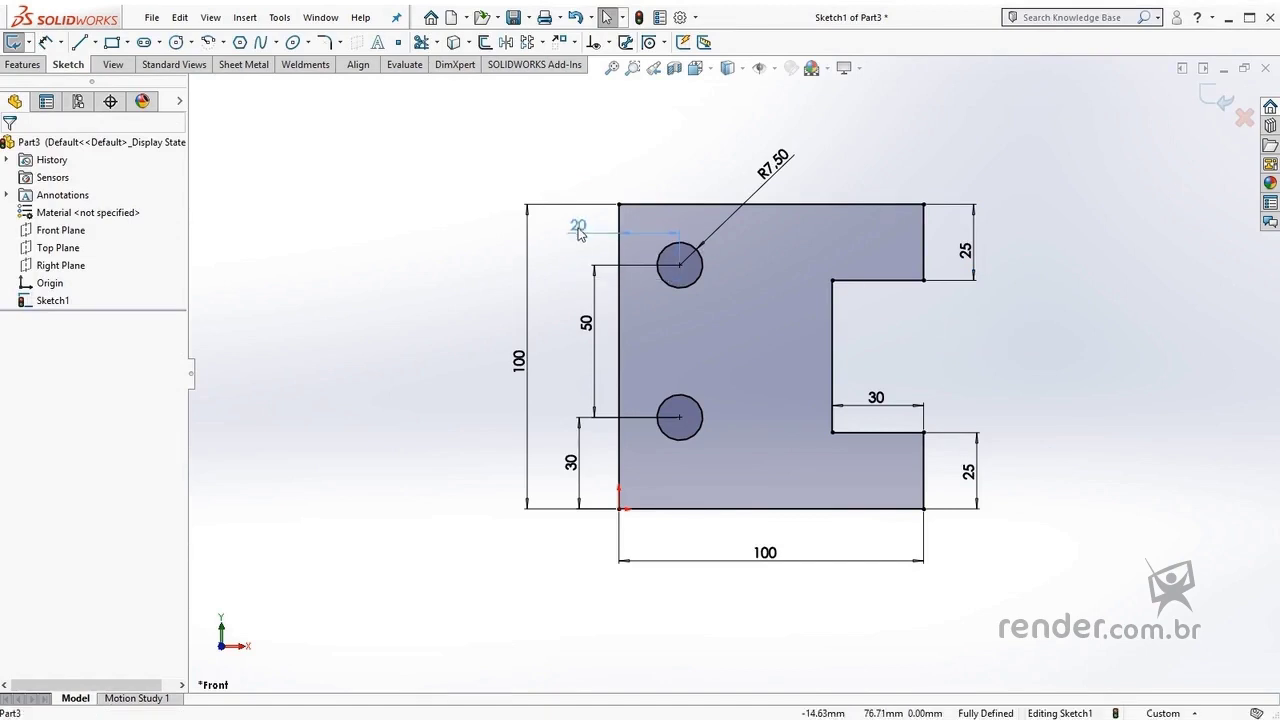
{"action": "left_click", "coordinate": [592, 164]}
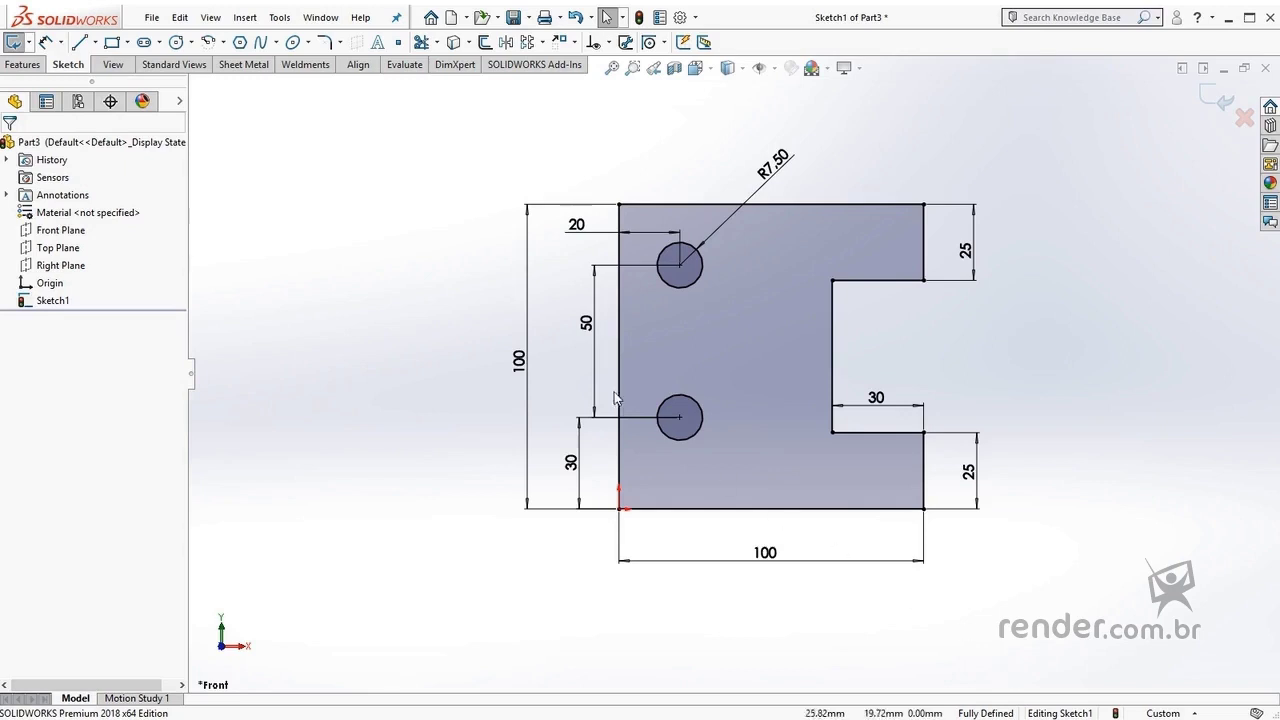
{"action": "left_click", "coordinate": [334, 19]}
Switch to the Suporte part and edit Boss-Extrude1's Sketch1
{"action": "left_click", "coordinate": [350, 203]}
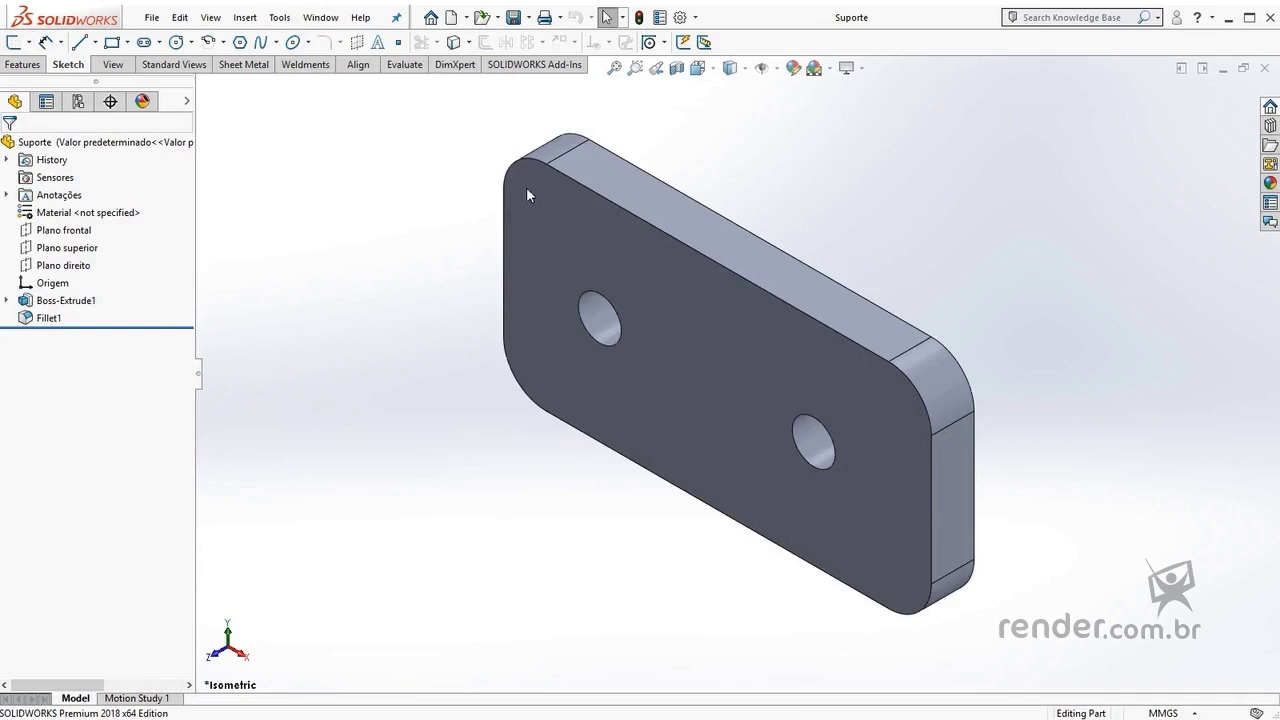
{"action": "left_click", "coordinate": [7, 300]}
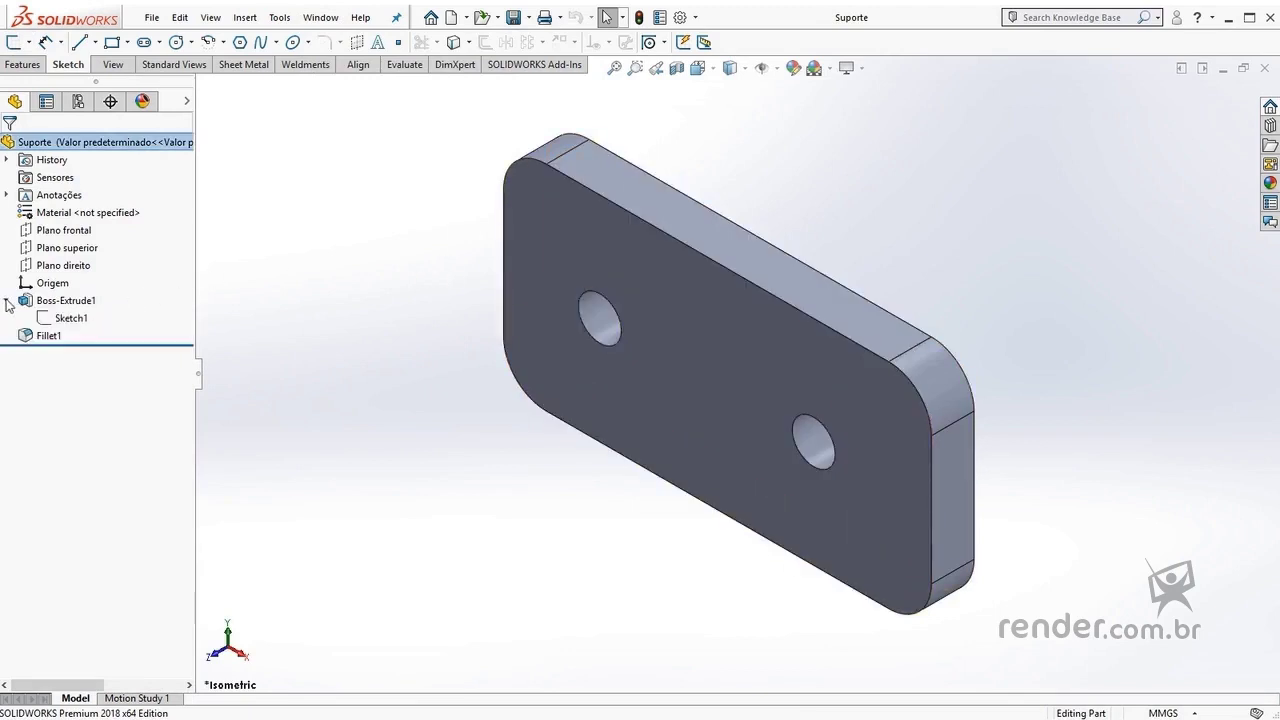
{"action": "left_click", "coordinate": [72, 319]}
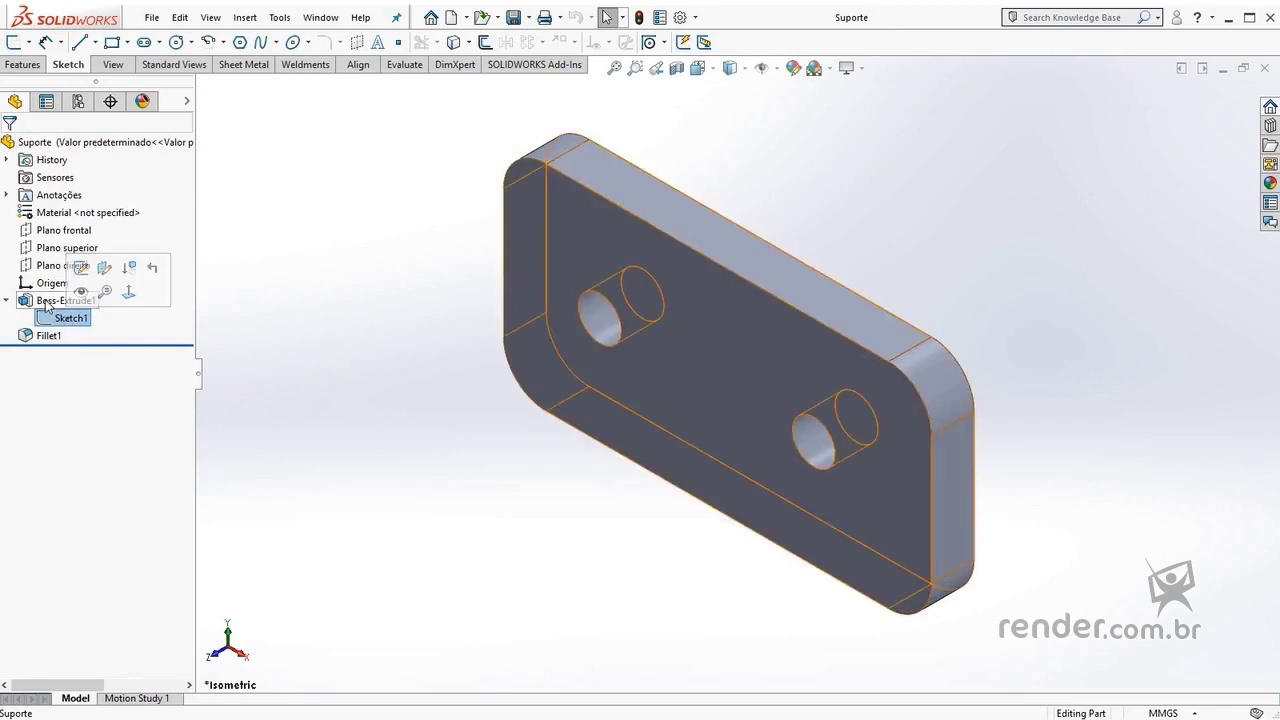
{"action": "left_click", "coordinate": [50, 301]}
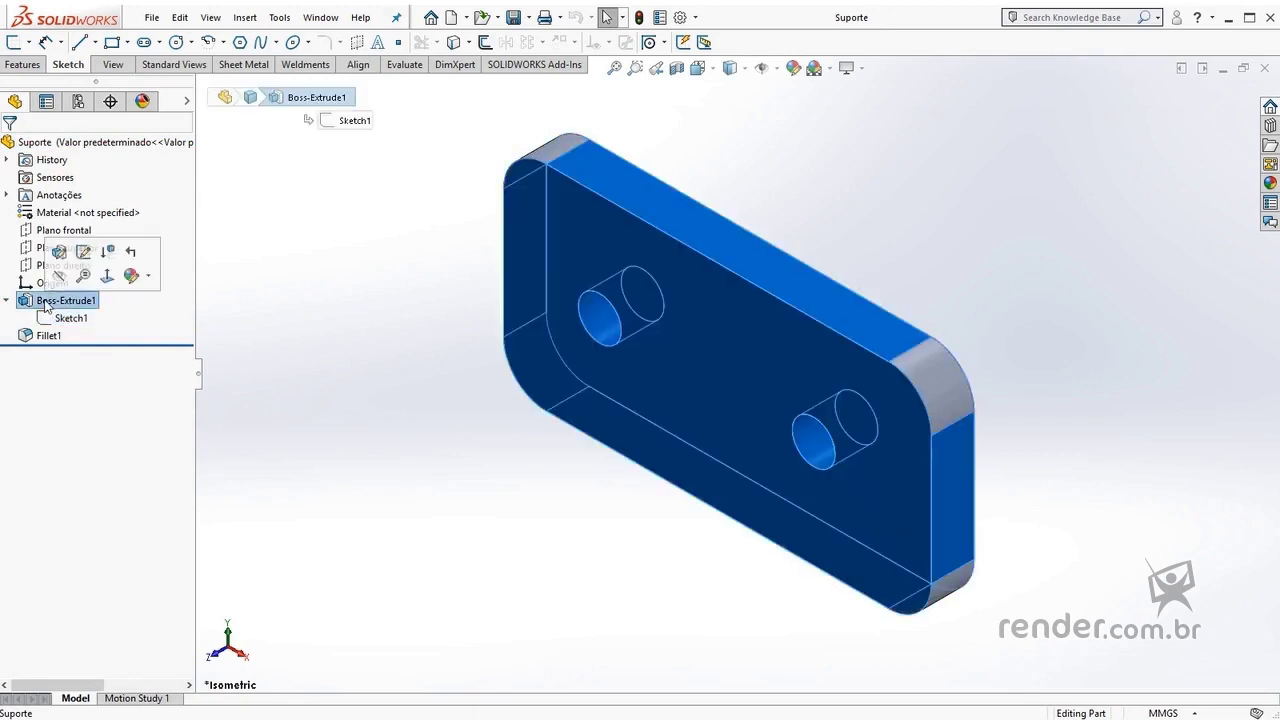
{"action": "left_click", "coordinate": [83, 252]}
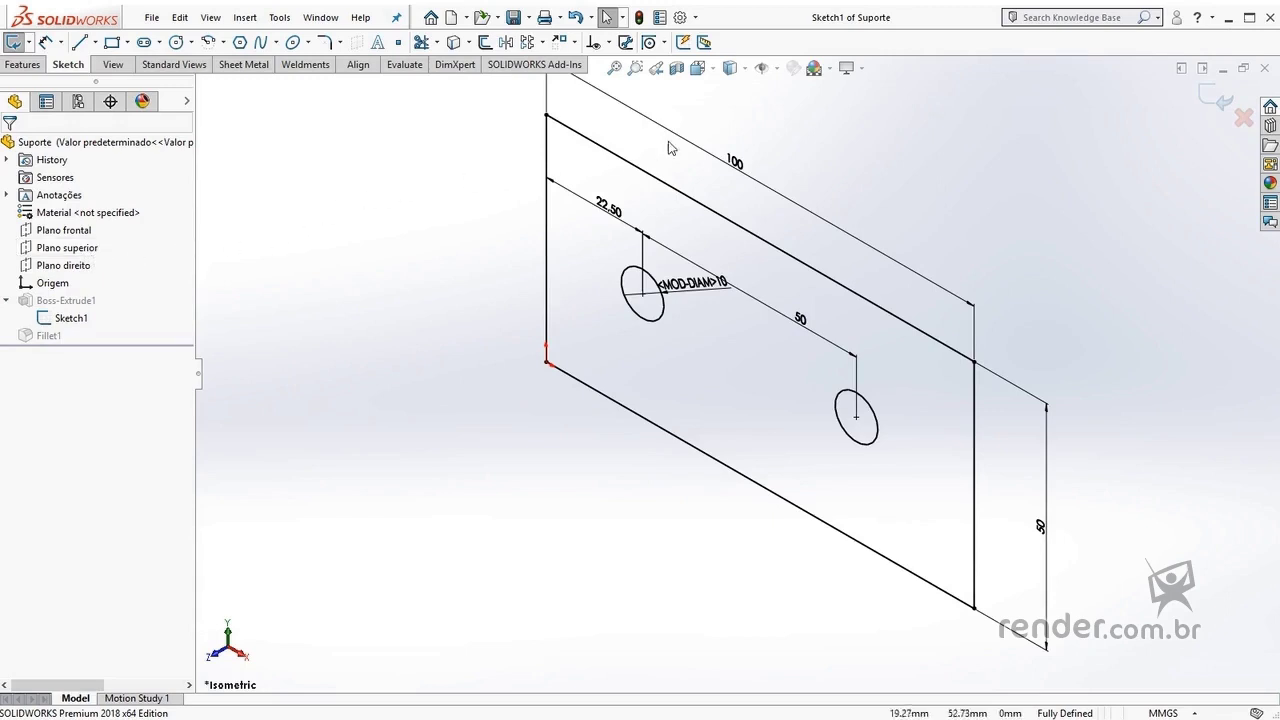
{"action": "key", "text": "space"}
View the sketch Normal To and delete the left and right hole circles
{"action": "left_click", "coordinate": [788, 160]}
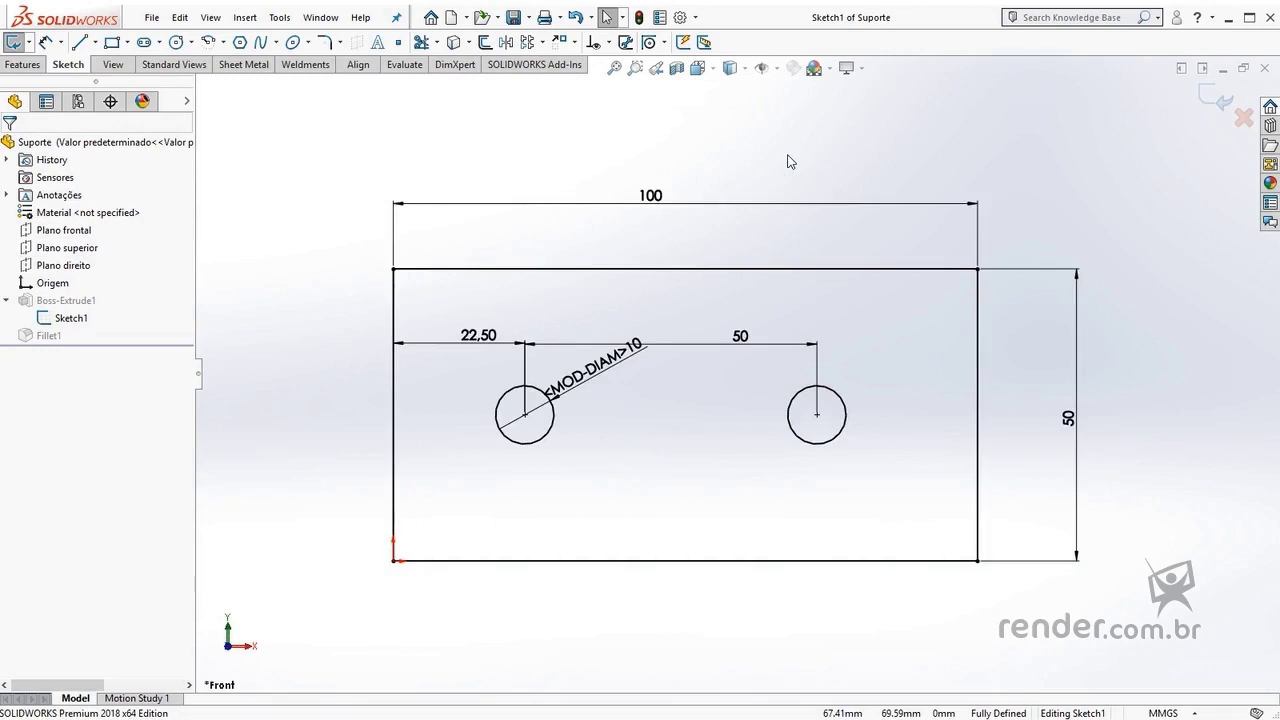
{"action": "left_click", "coordinate": [552, 427]}
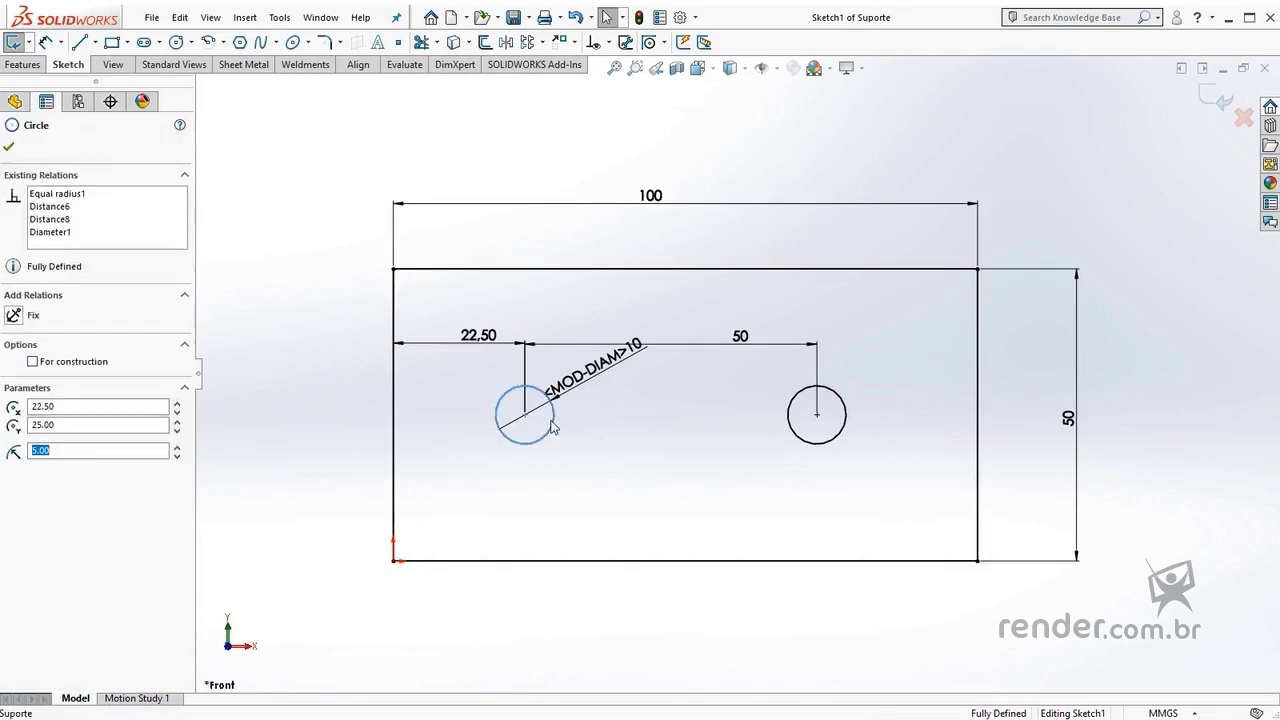
{"action": "key", "text": "Delete"}
{"action": "key", "text": "Return"}
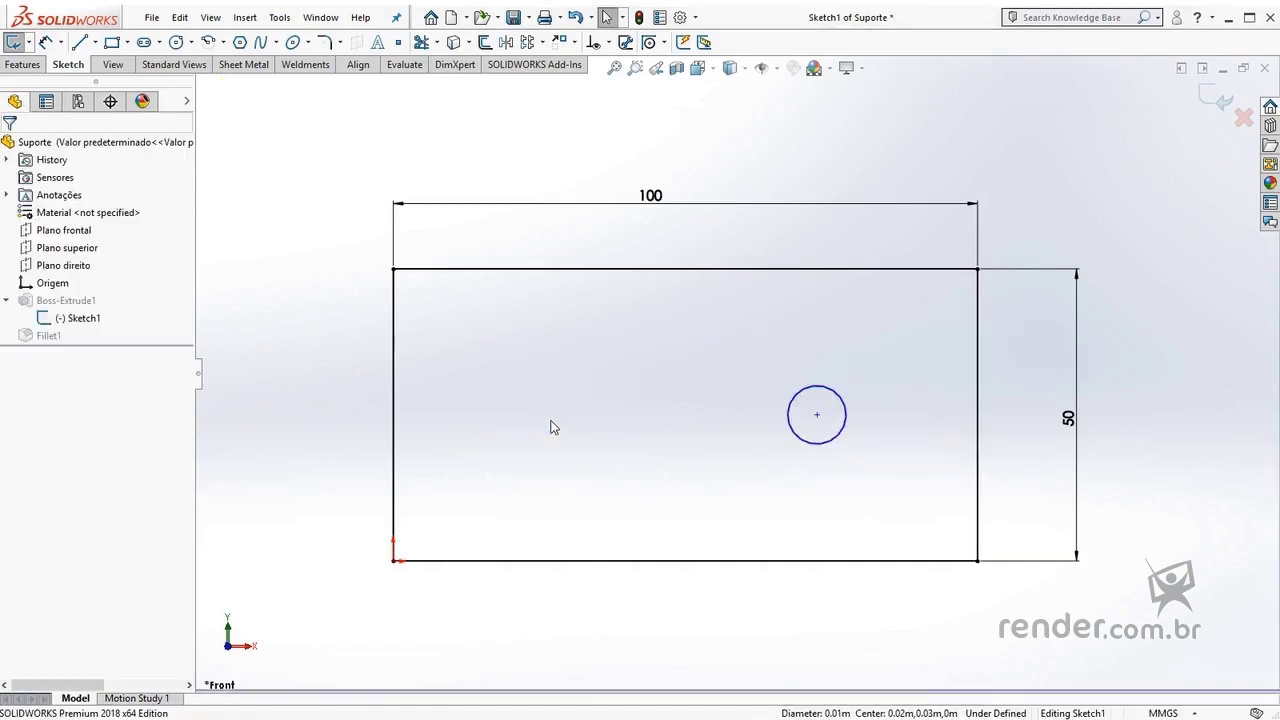
{"action": "left_click", "coordinate": [810, 399]}
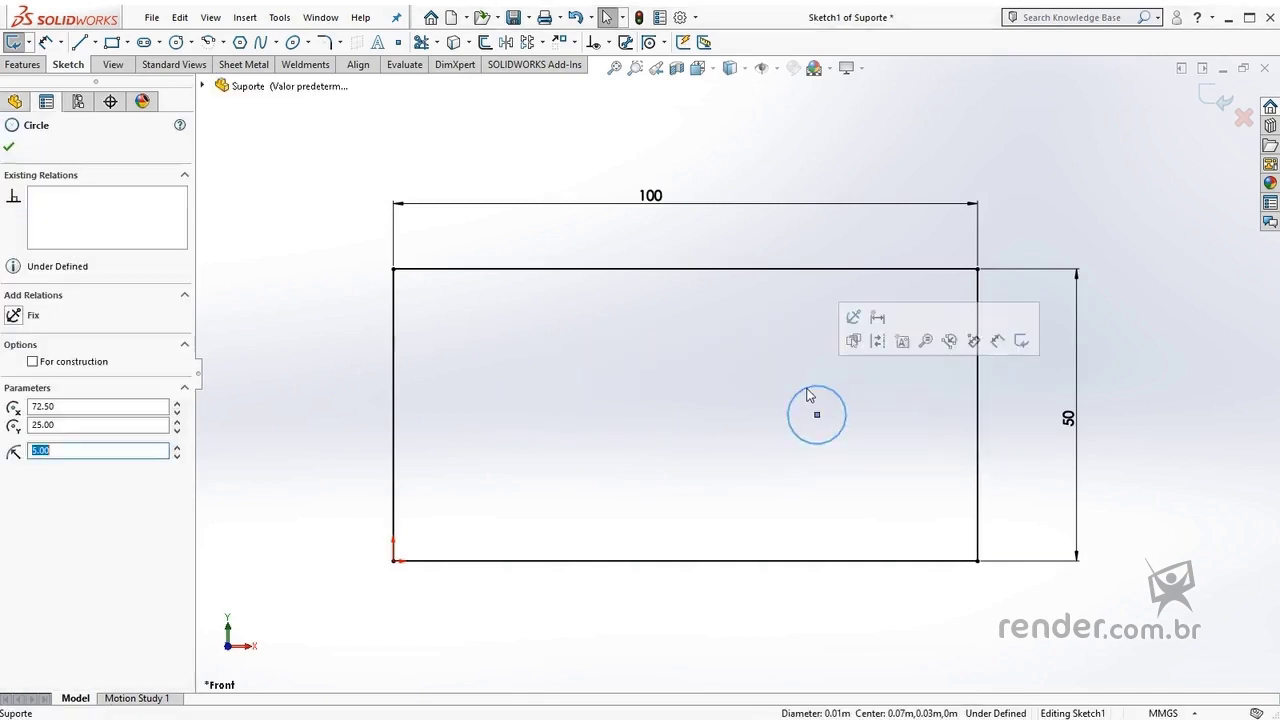
{"action": "key", "text": "Delete"}
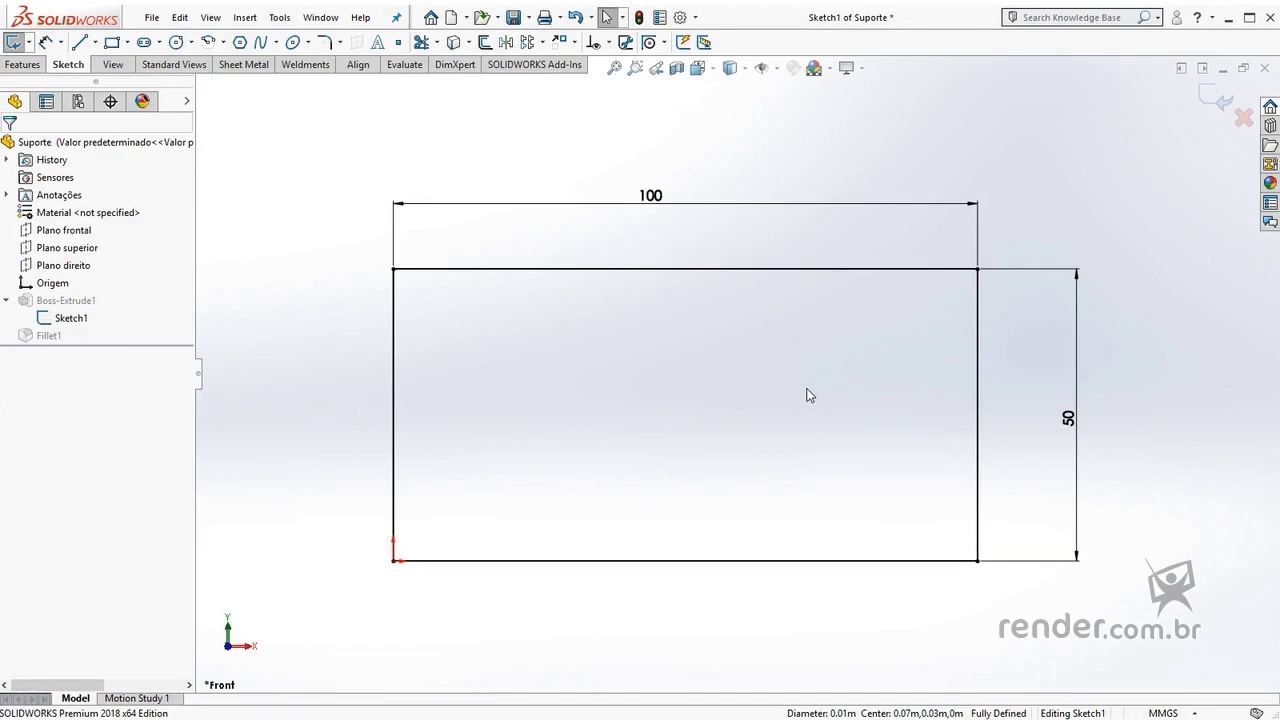
Turn on 'Enable on screen numeric input on entity creation' under Tools > Options > Sketch
{"action": "left_click", "coordinate": [281, 19]}
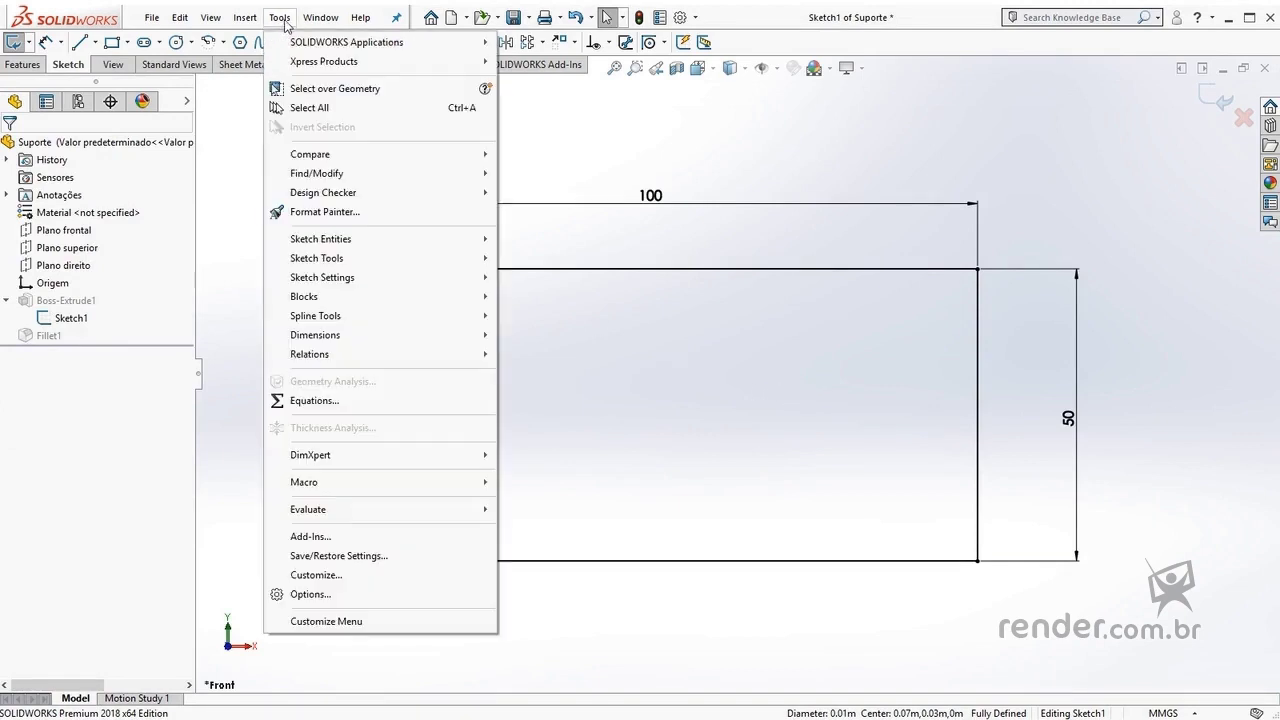
{"action": "left_click", "coordinate": [318, 594]}
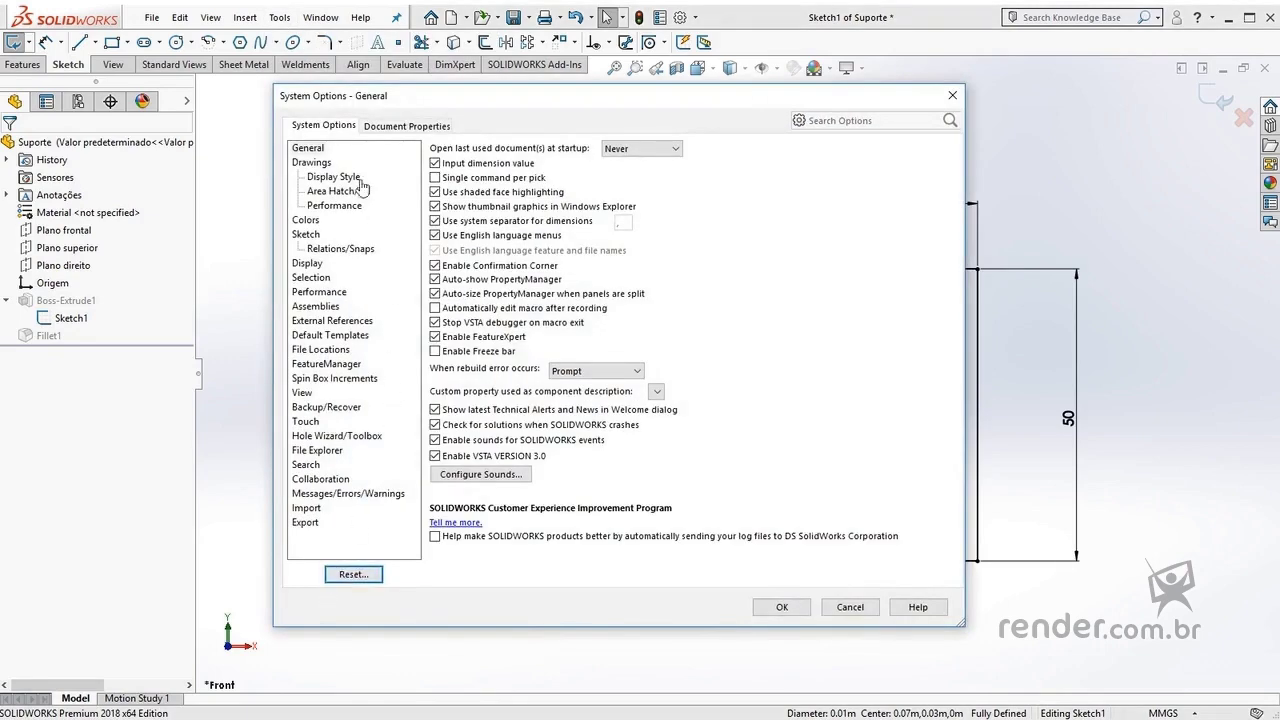
{"action": "left_click", "coordinate": [308, 236]}
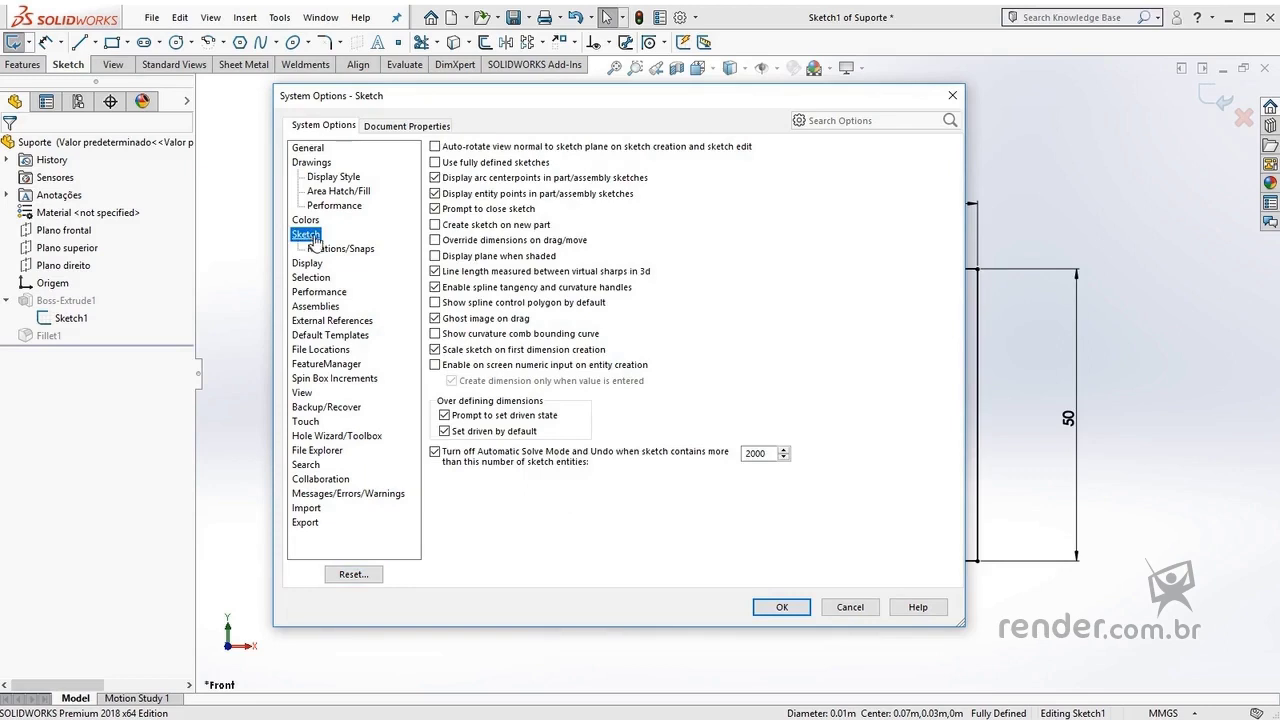
{"action": "left_click", "coordinate": [435, 366]}
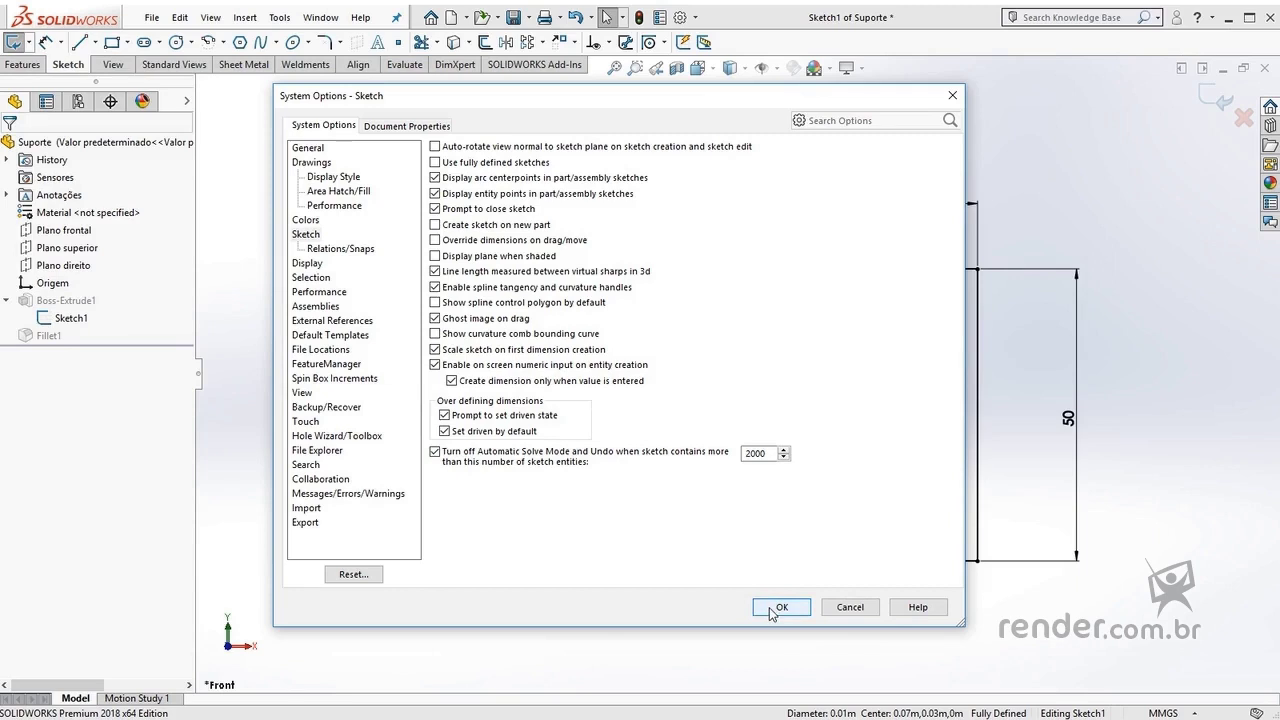
{"action": "left_click", "coordinate": [772, 609]}
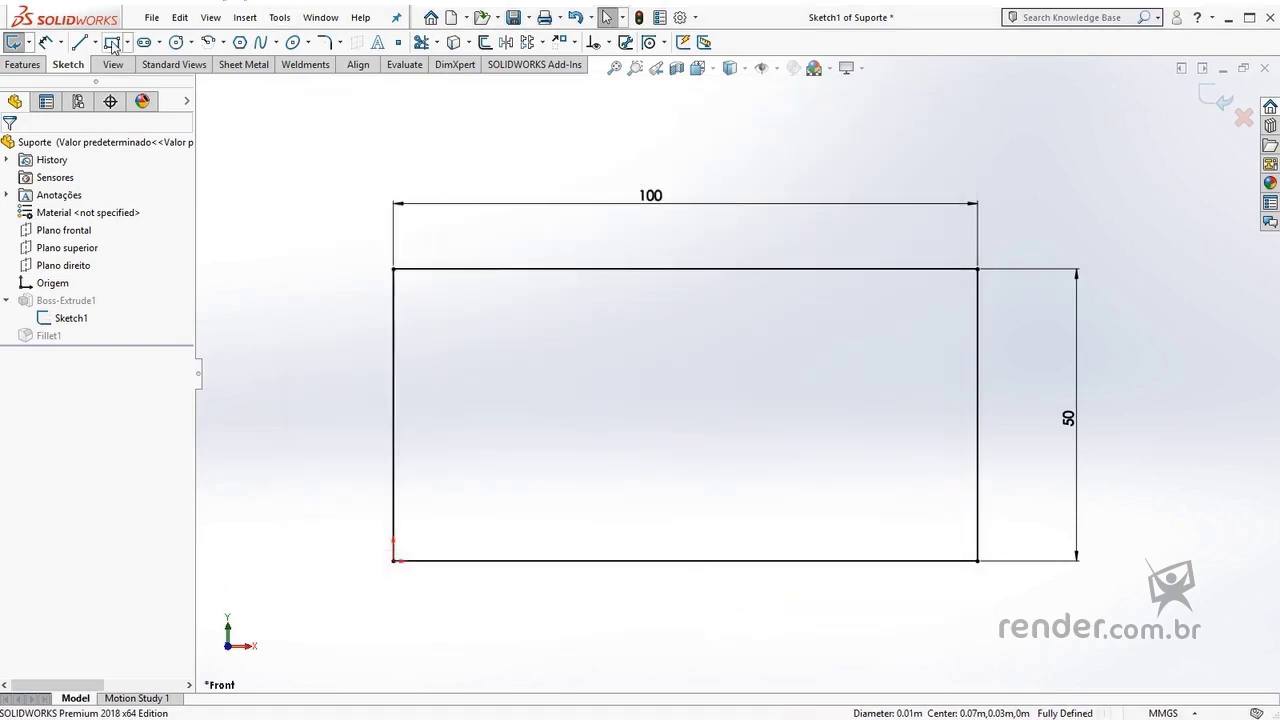
Draw a corner rectangle inside the outline, entering 10 mm height and 60 mm width on screen
{"action": "left_click", "coordinate": [113, 43]}
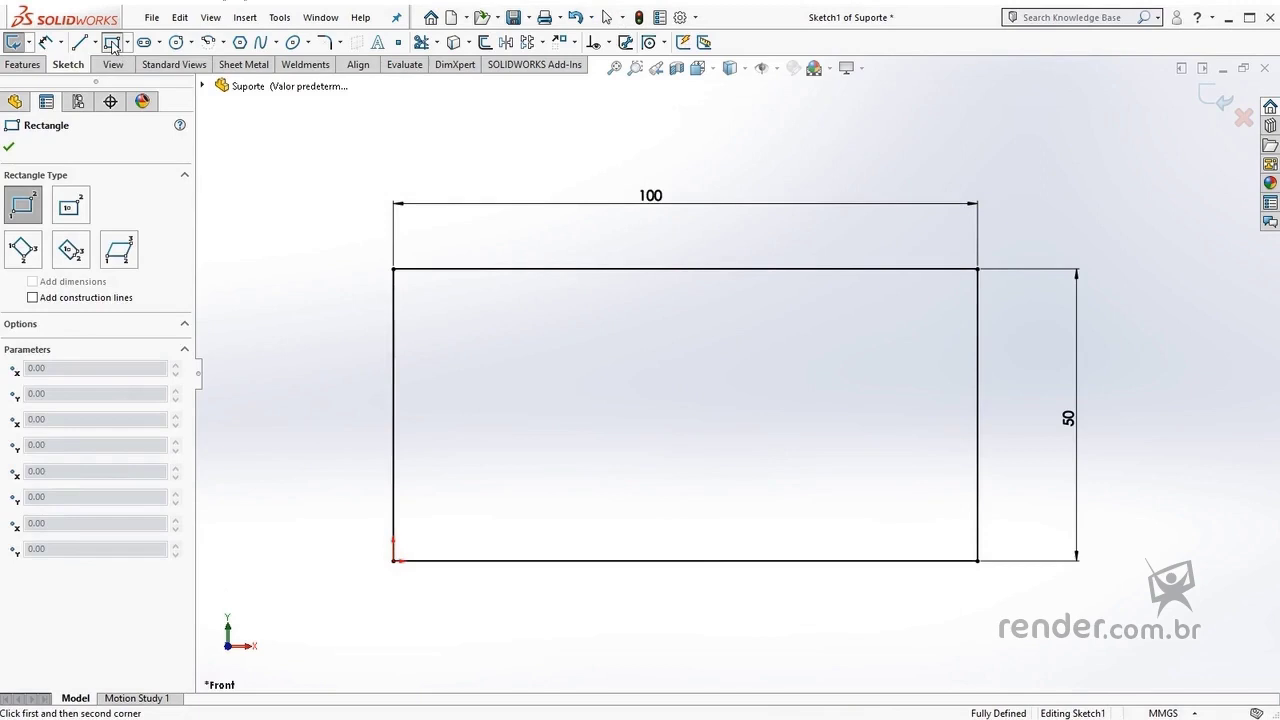
{"action": "left_click", "coordinate": [539, 350]}
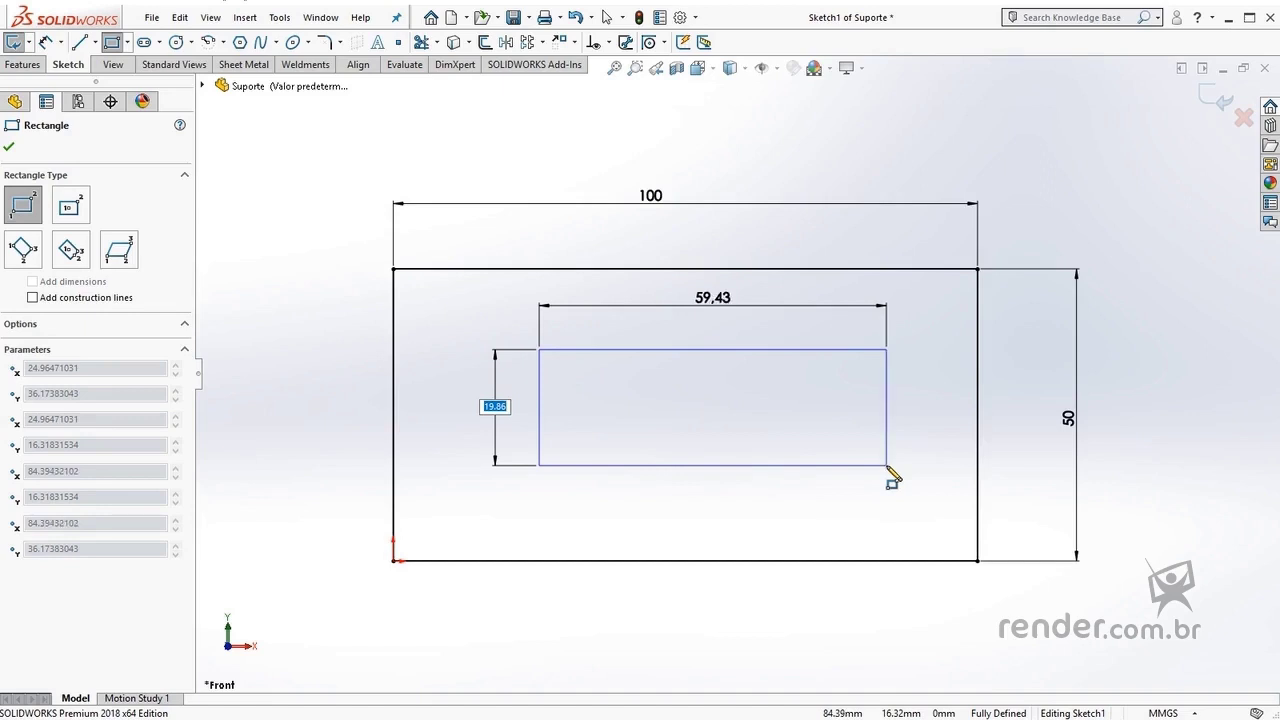
{"action": "type", "text": "10"}
{"action": "key", "text": "Tab"}
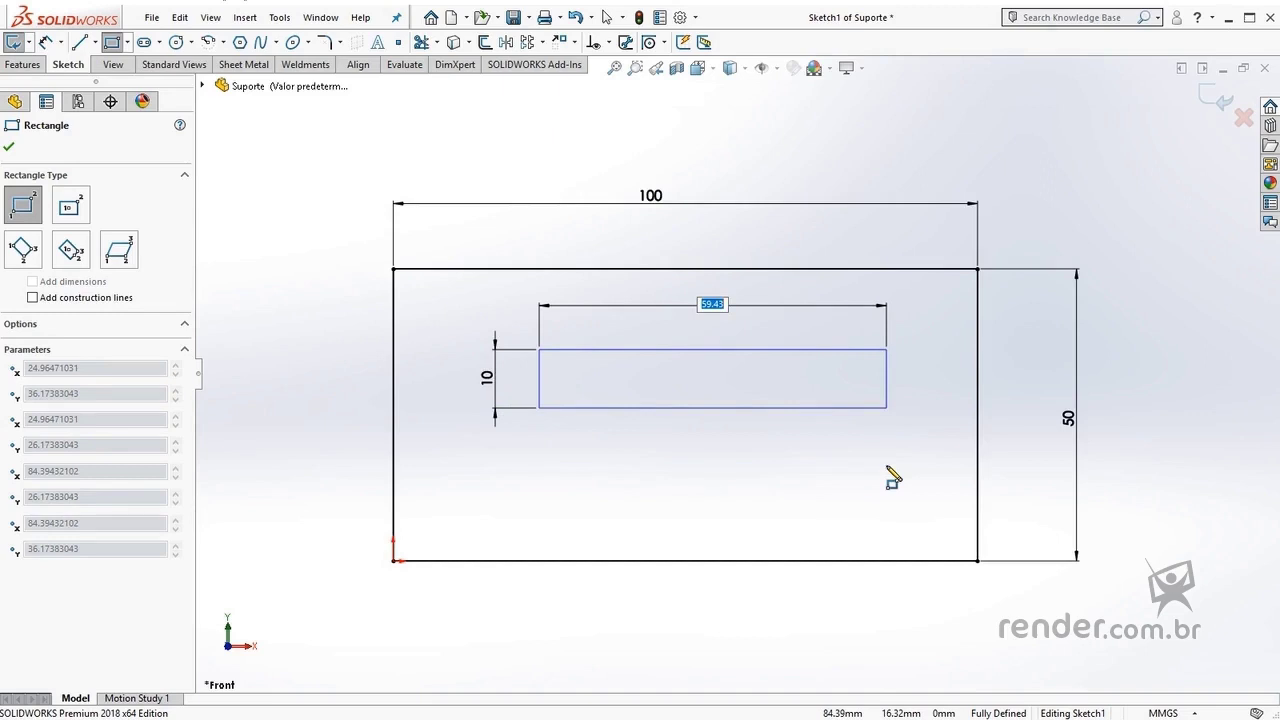
{"action": "type", "text": "60"}
{"action": "key", "text": "Return"}
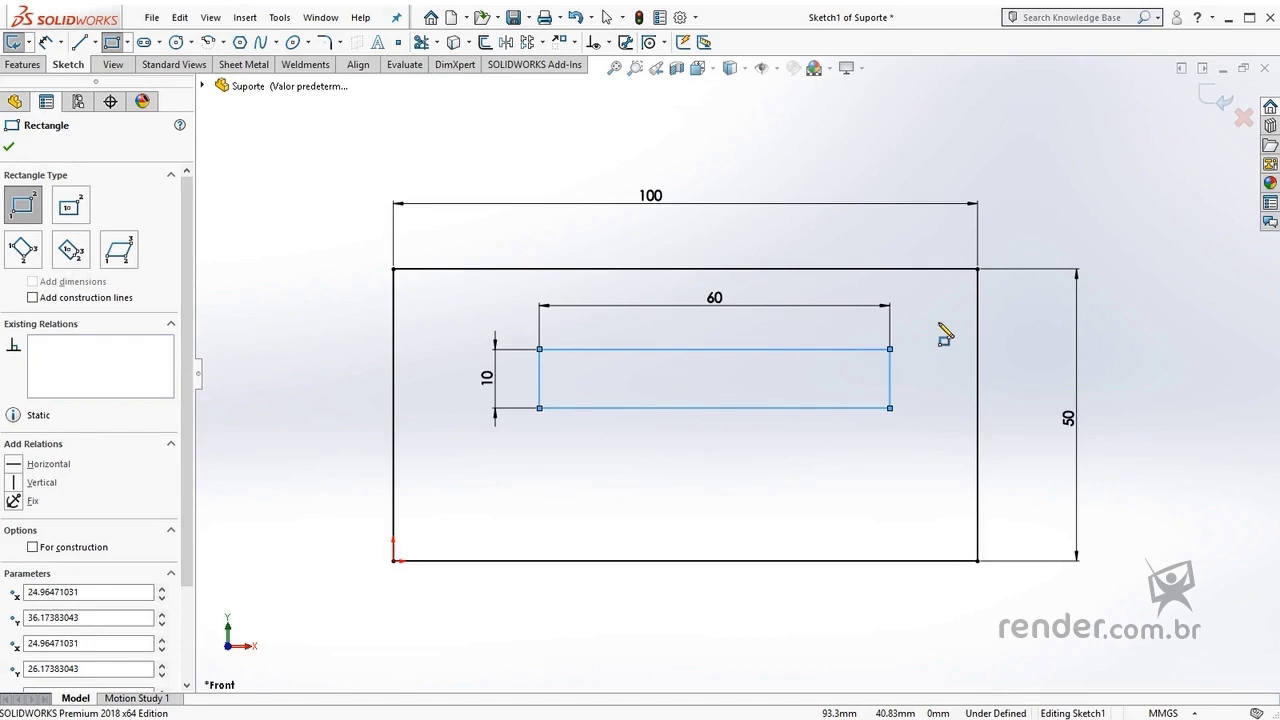
Run Fully Define Sketch on the slot's four lines, adding 26.17 and 24.96 position dimensions
{"action": "key", "text": "Escape"}
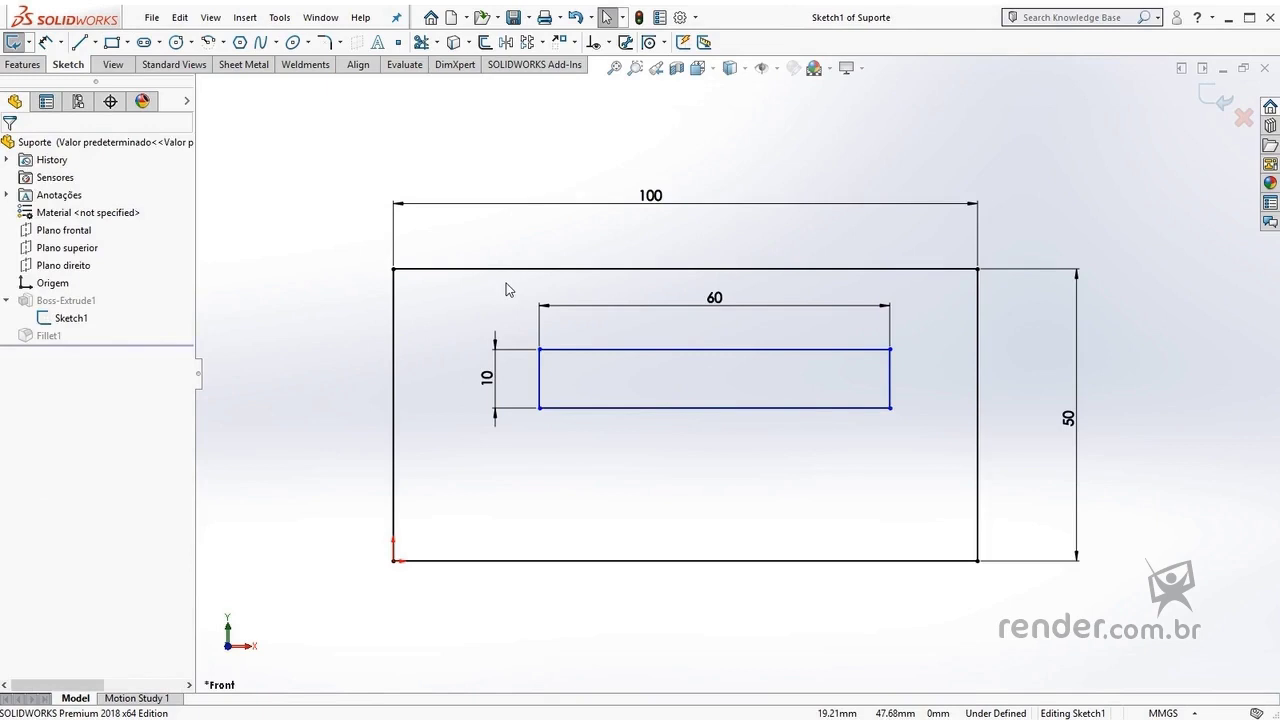
{"action": "right_click", "coordinate": [455, 157]}
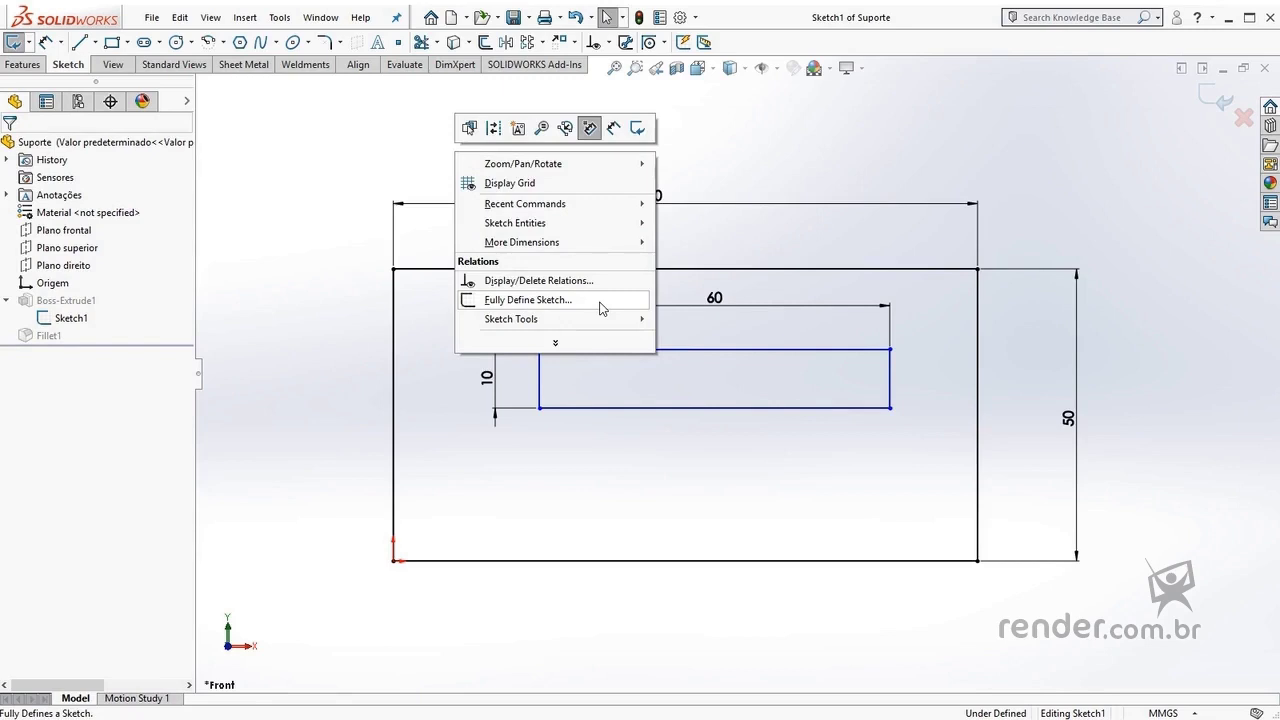
{"action": "left_click", "coordinate": [530, 300]}
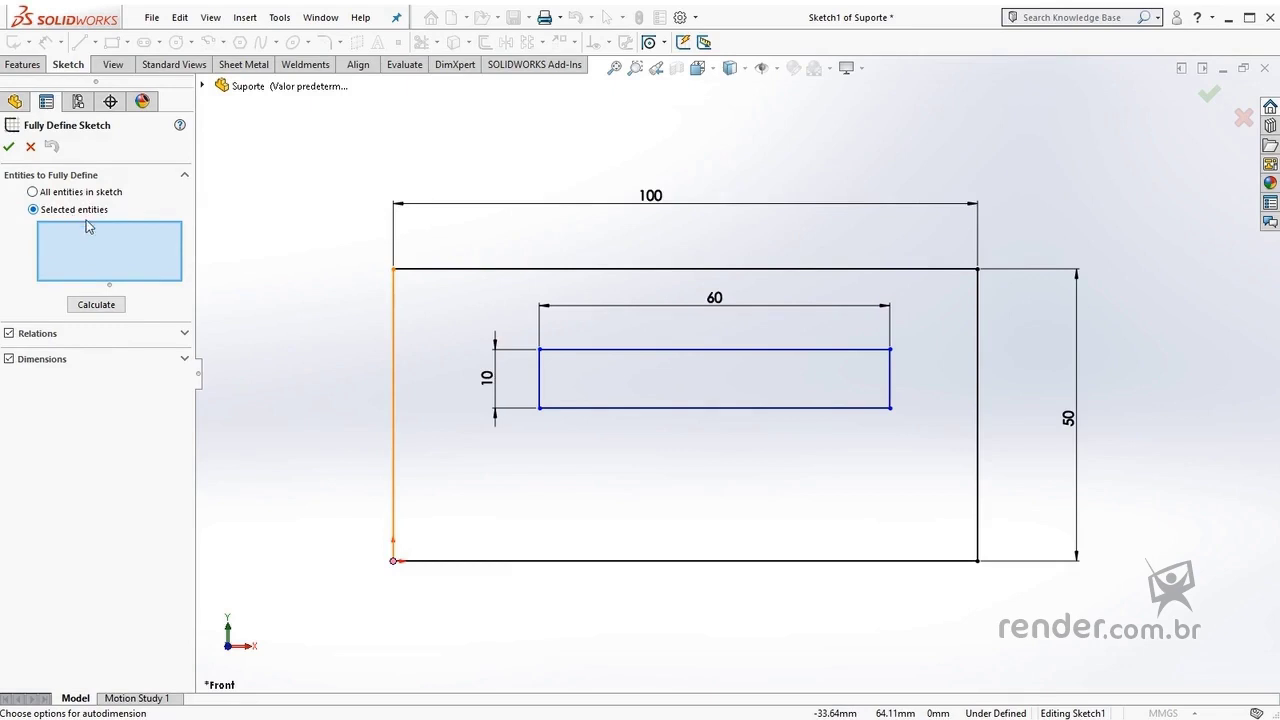
{"action": "left_click", "coordinate": [541, 384]}
{"action": "left_click", "coordinate": [600, 351]}
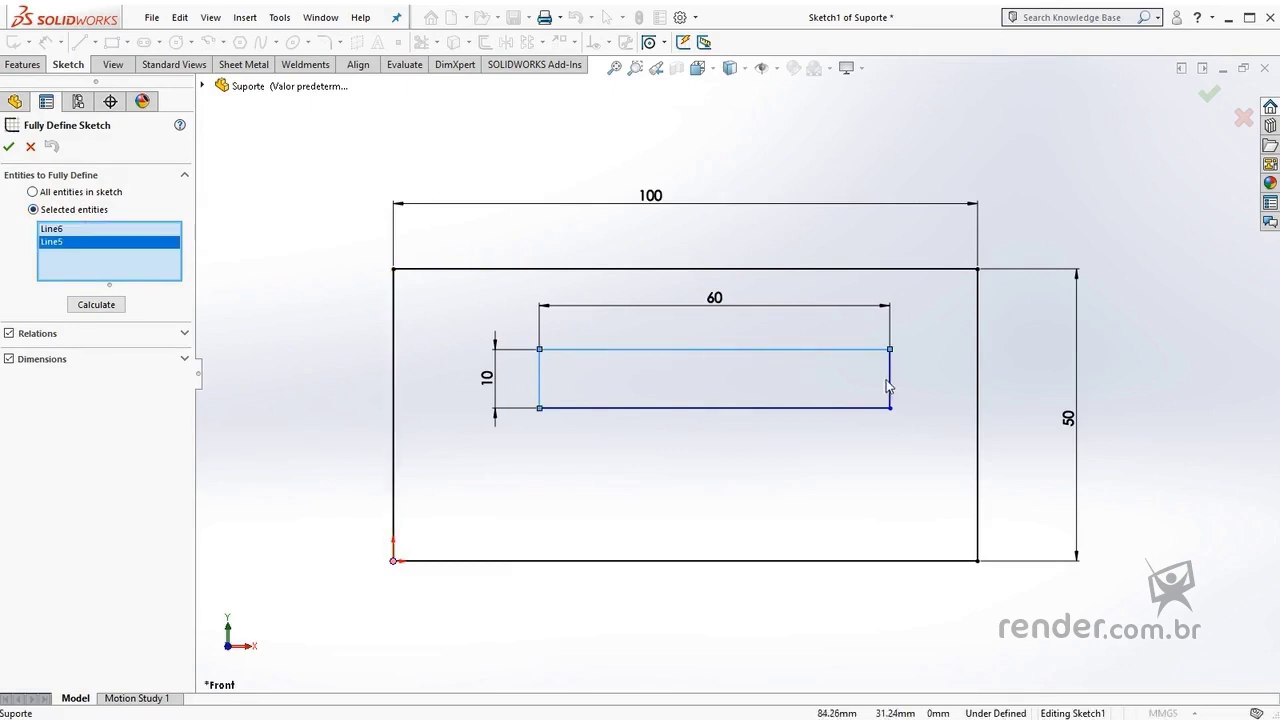
{"action": "left_click", "coordinate": [890, 383]}
{"action": "left_click", "coordinate": [842, 409]}
{"action": "left_click", "coordinate": [100, 311]}
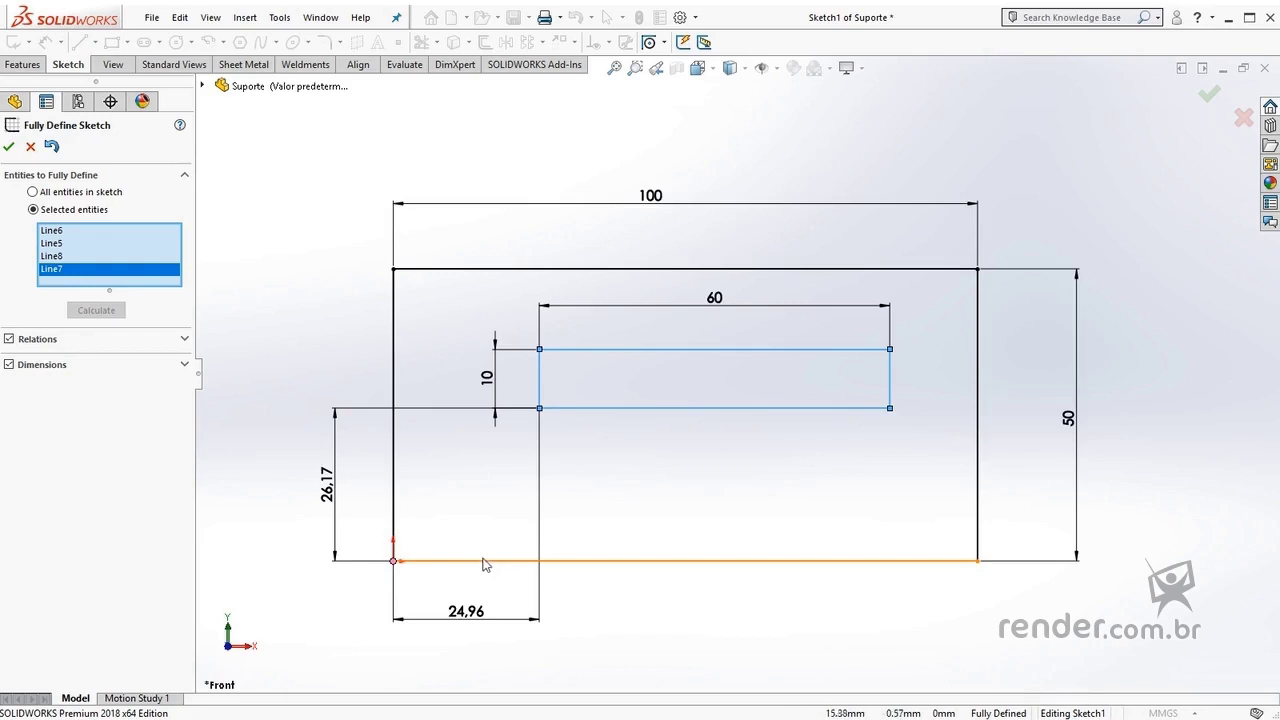
Change the slot's position dimensions from 26.17 to 20 and from 24.96 to 25
{"action": "left_click", "coordinate": [8, 146]}
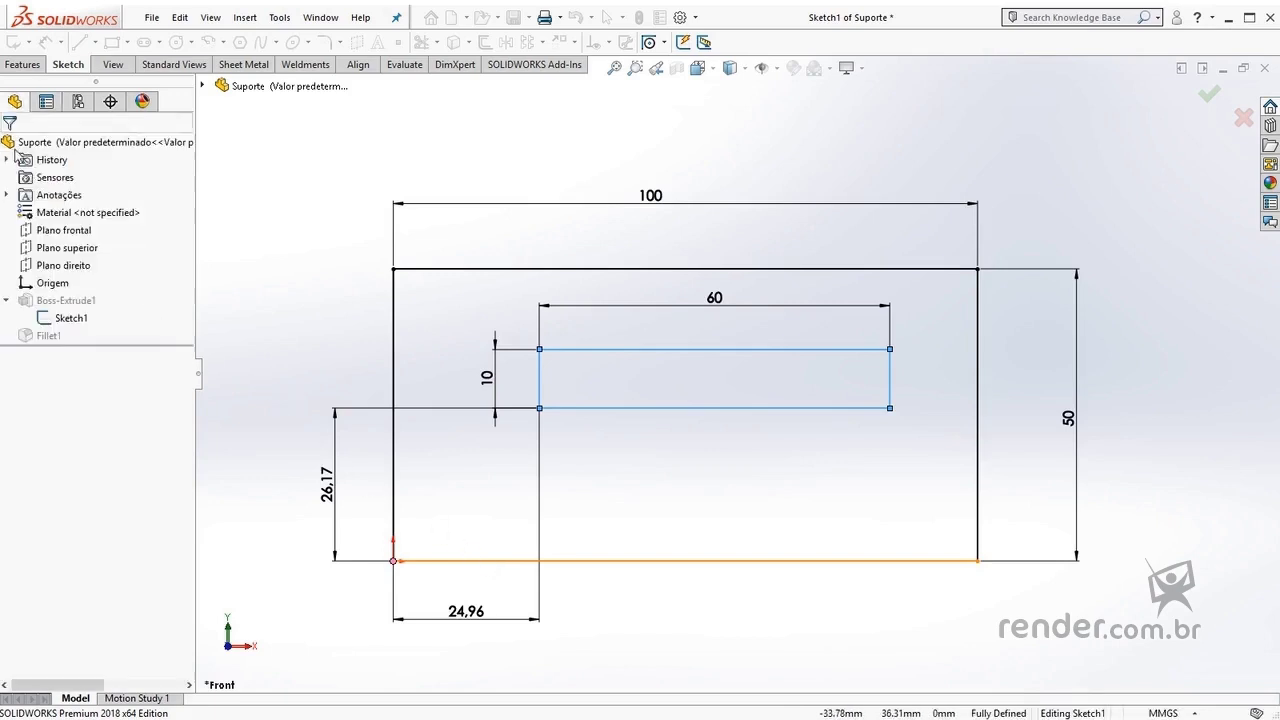
{"action": "double_click", "coordinate": [327, 484]}
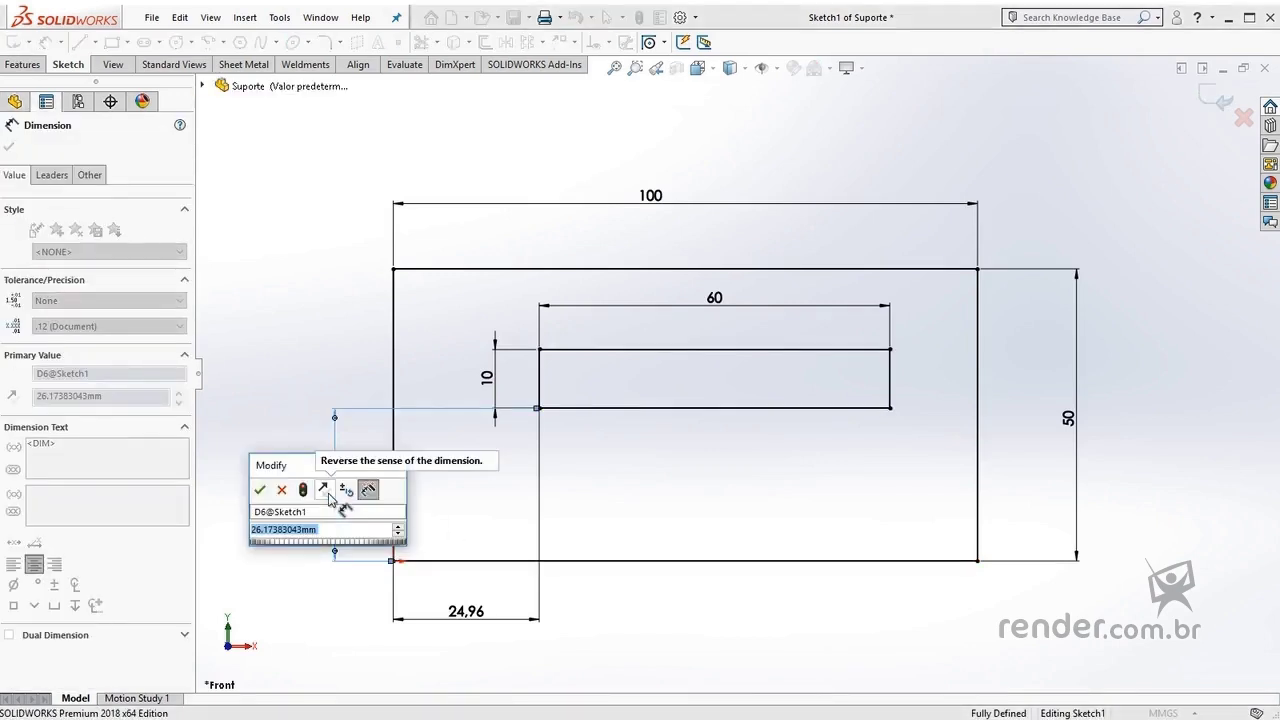
{"action": "type", "text": "20"}
{"action": "key", "text": "Return"}
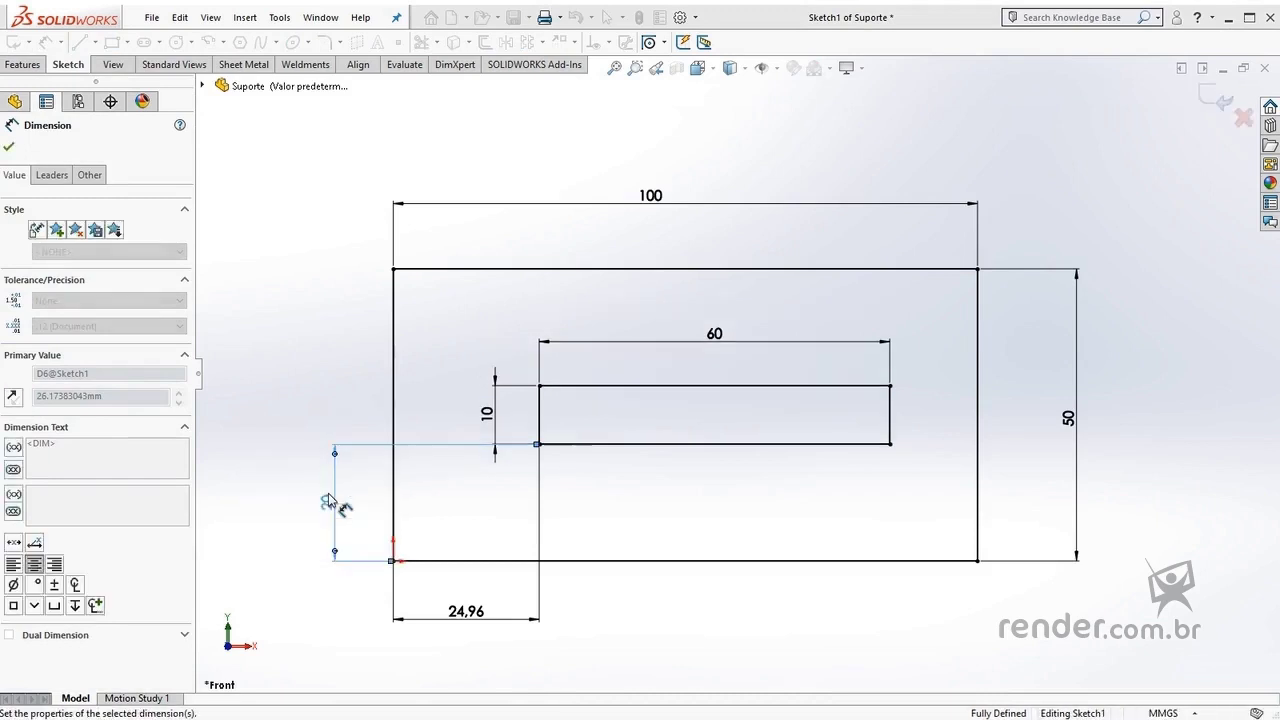
{"action": "double_click", "coordinate": [450, 613]}
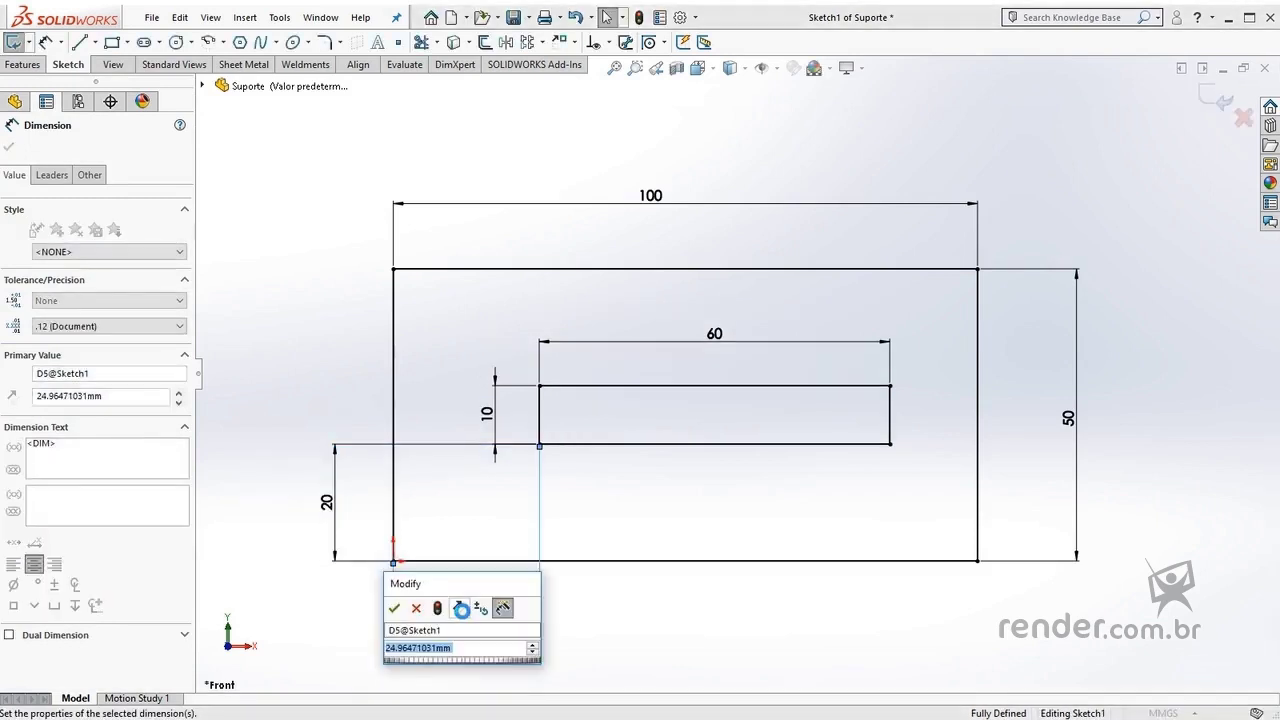
{"action": "type", "text": "25"}
{"action": "key", "text": "Return"}
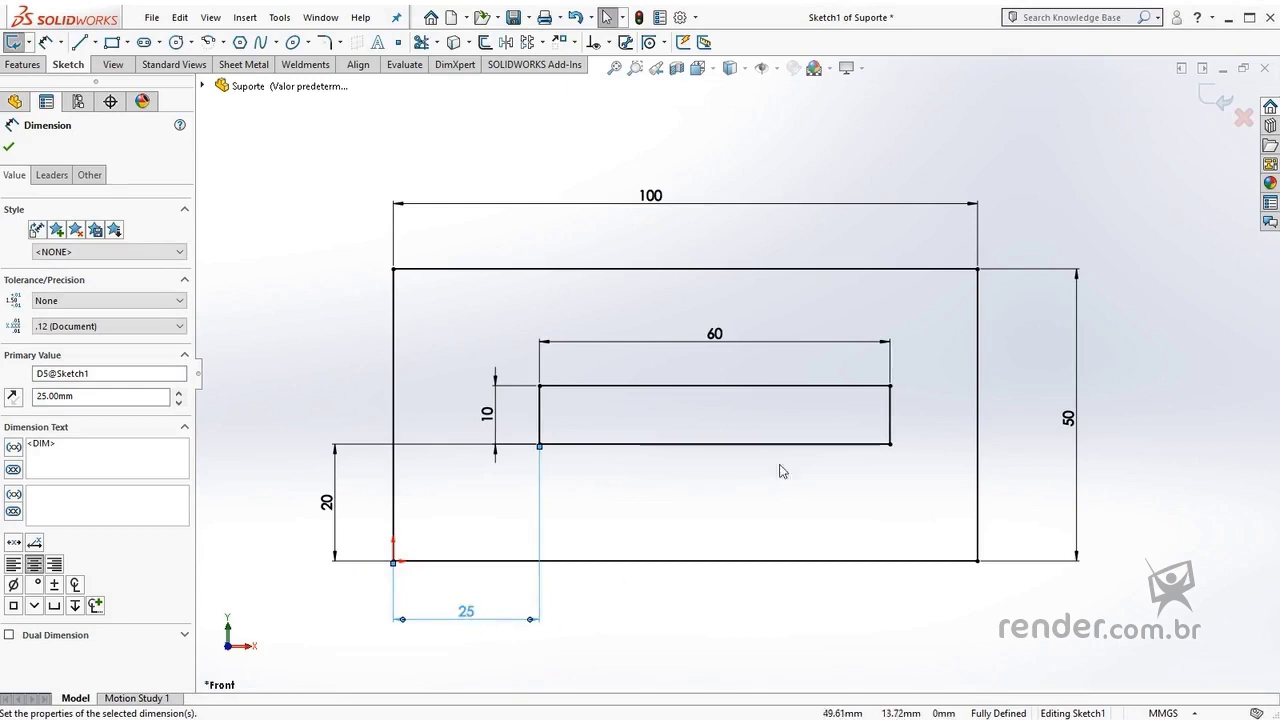
Exit the sketch to rebuild Suporte and view it in Isometric
{"action": "left_click", "coordinate": [1212, 103]}
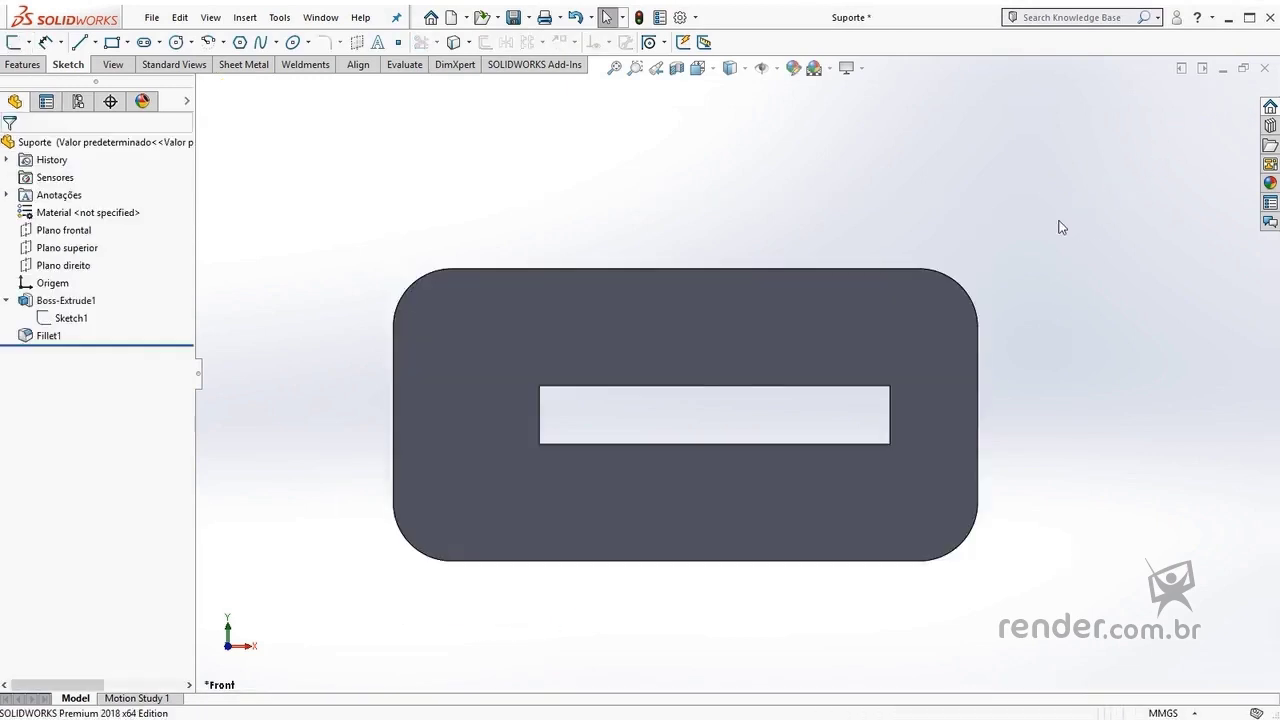
{"action": "key", "text": "ctrl+7"}
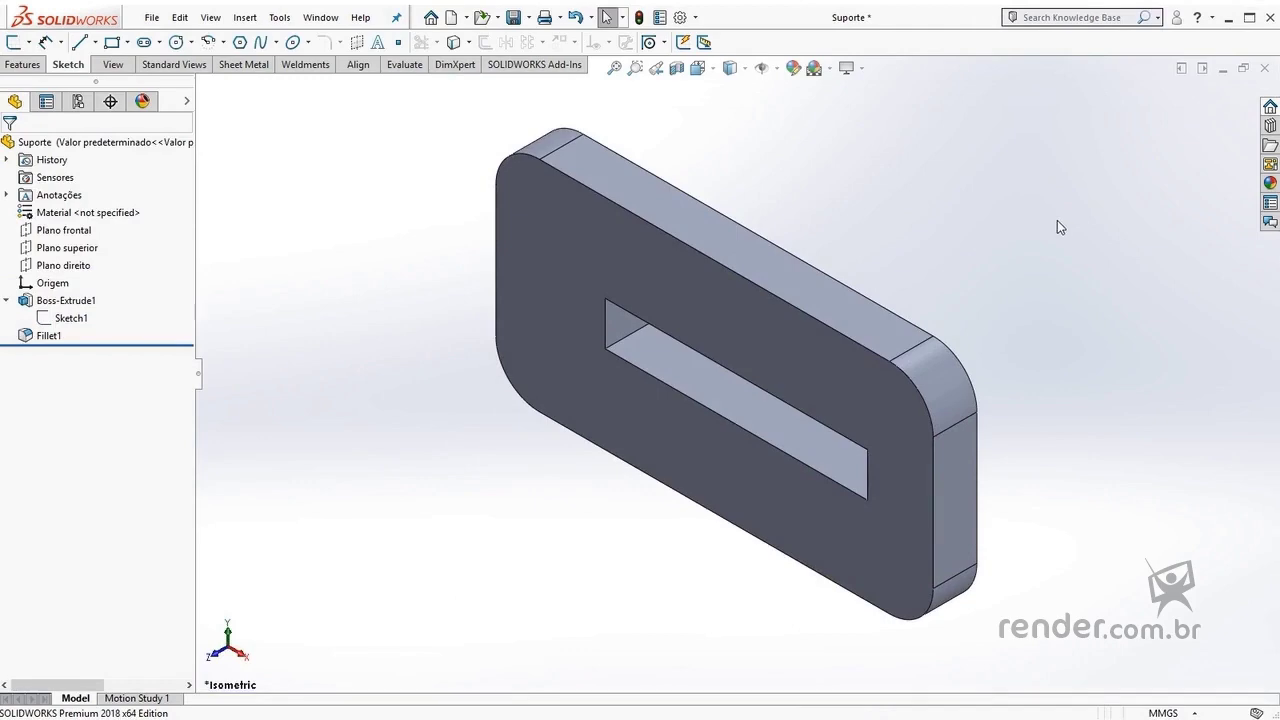
{"action": "left_click", "coordinate": [320, 17]}
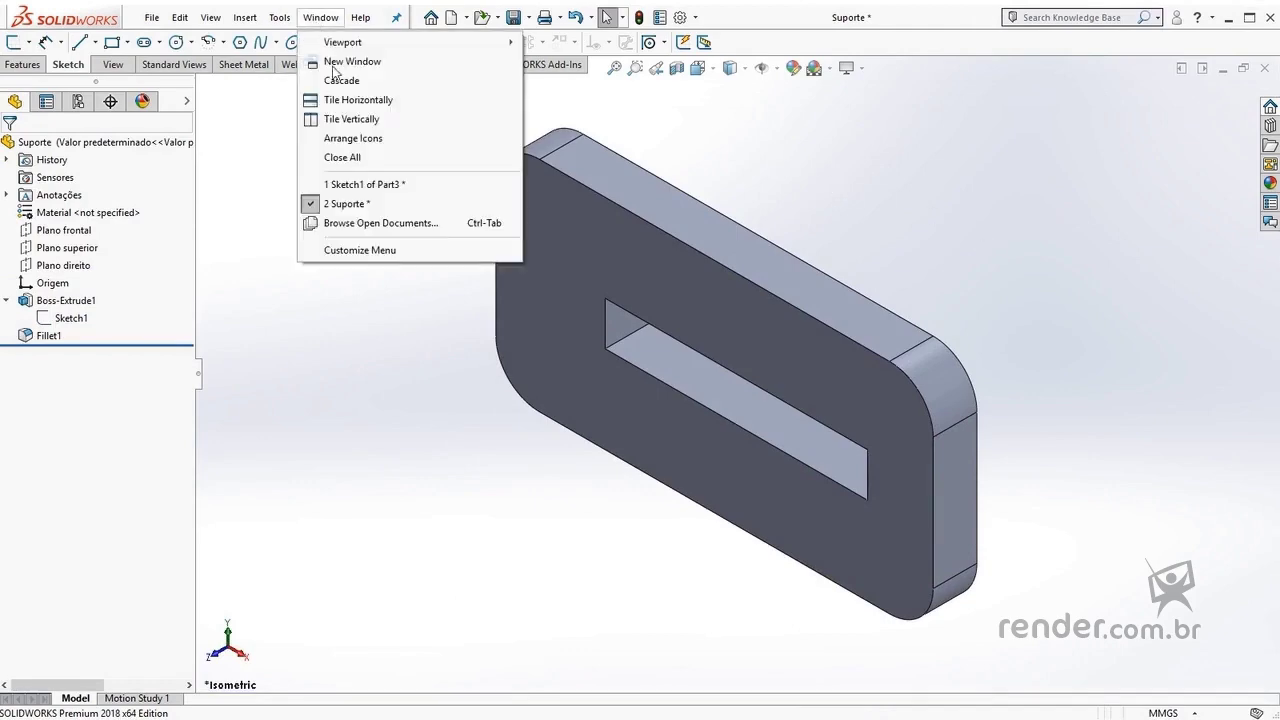